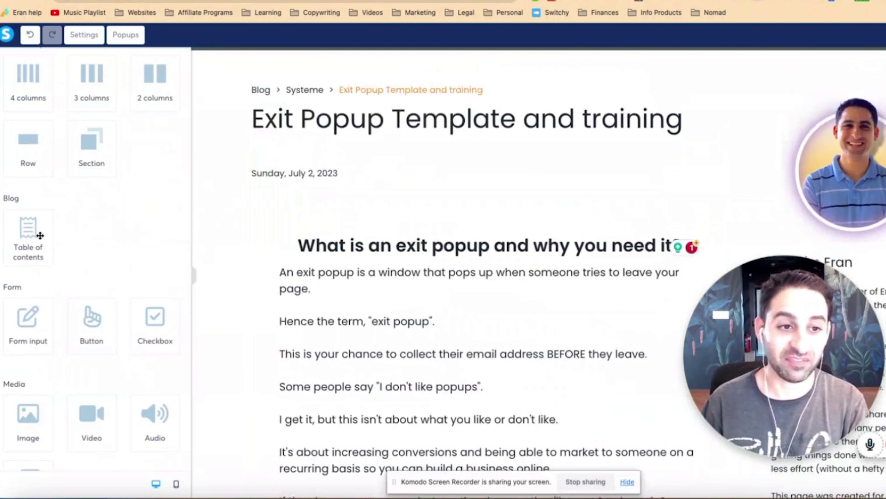
Step: Drop a Table of contents element onto the article above the first headline
left_click_drag(41, 241, 323, 217)
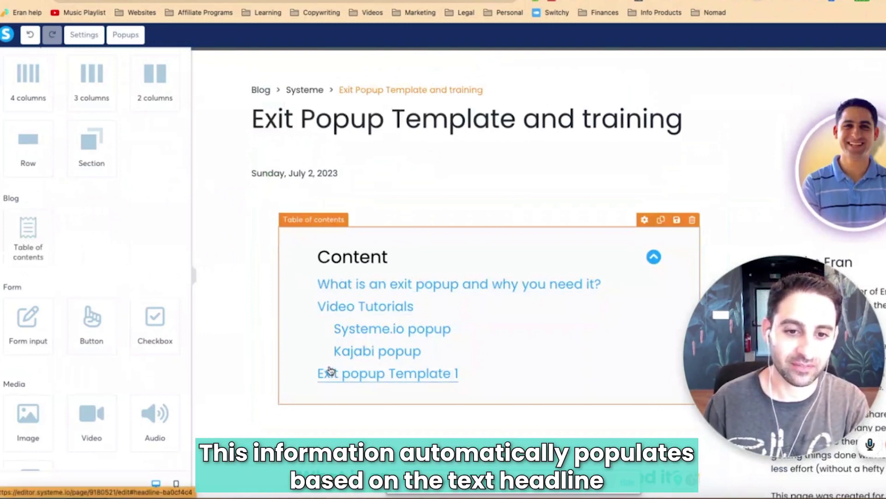
scroll(344, 355, "down", 3)
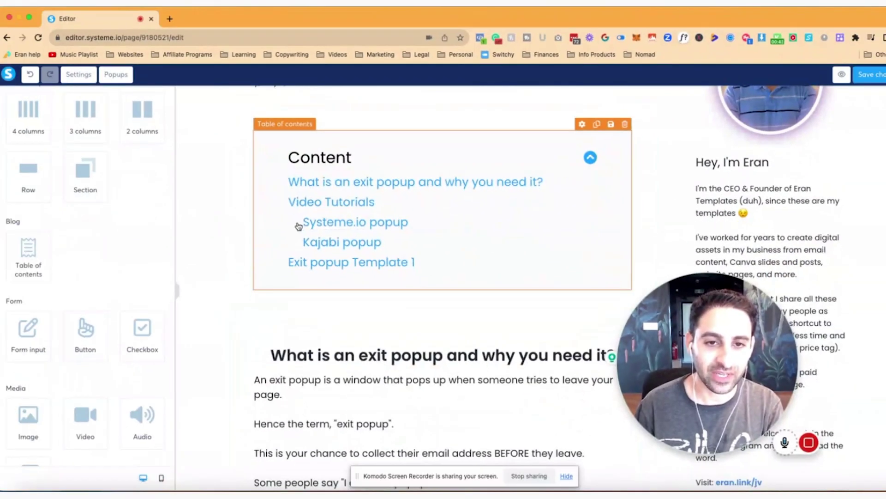
scroll(323, 277, "down", 3)
left_click(342, 315)
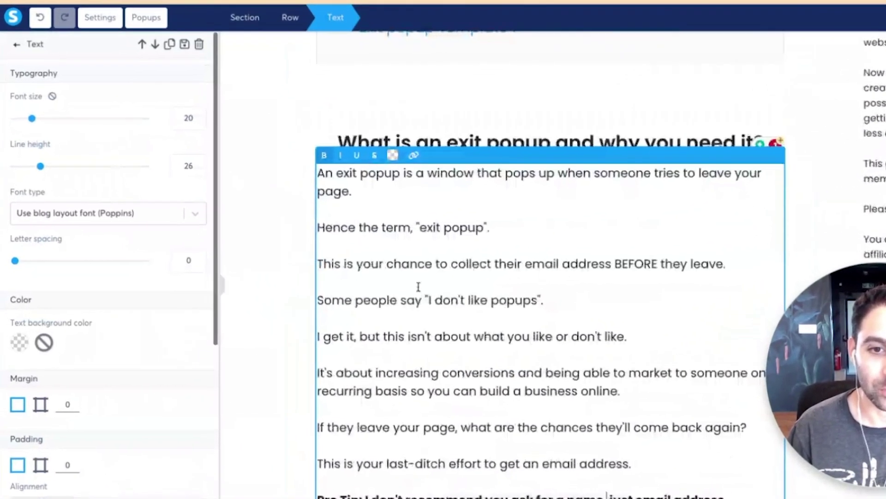
left_click(415, 237)
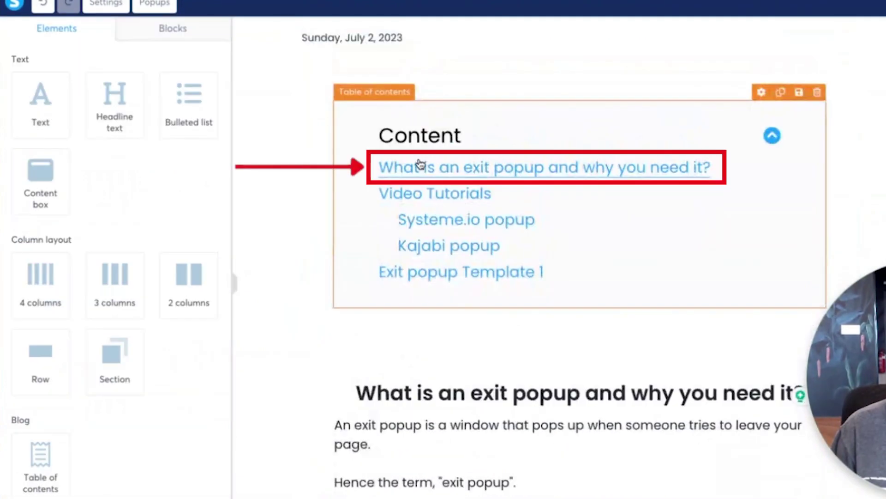
scroll(428, 182, "down", 8)
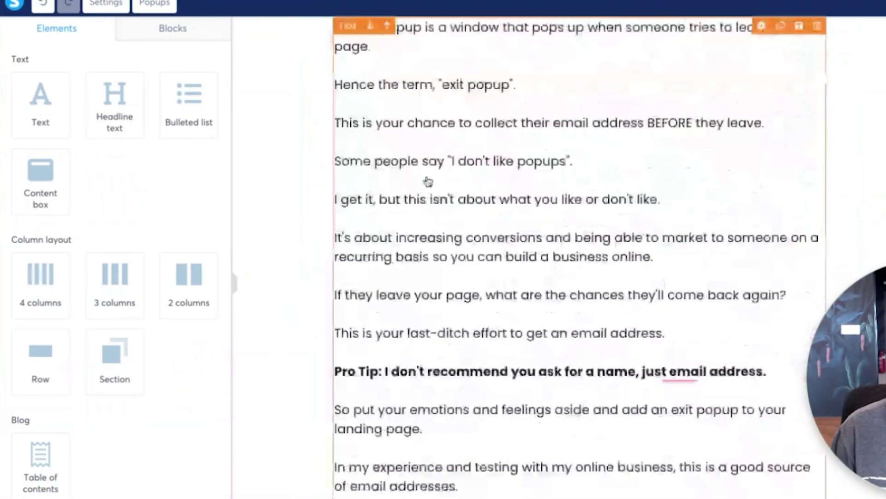
scroll(428, 182, "up", 6)
left_click(414, 168)
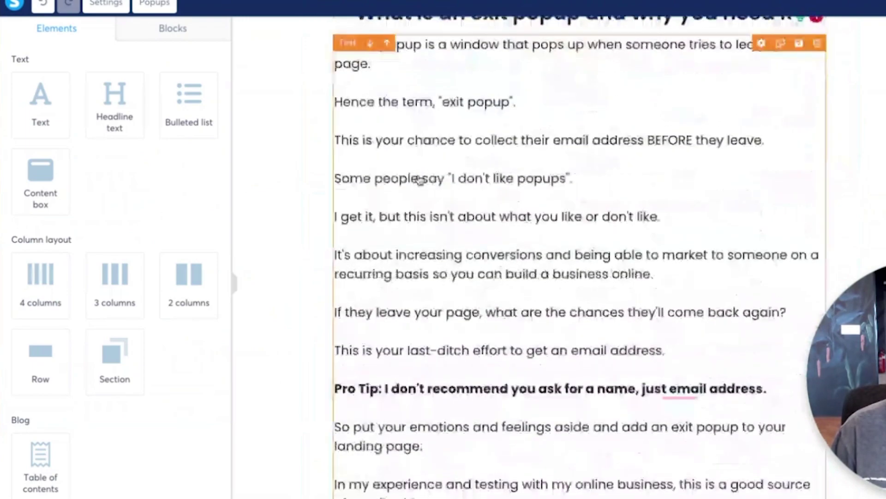
scroll(408, 92, "up", 12)
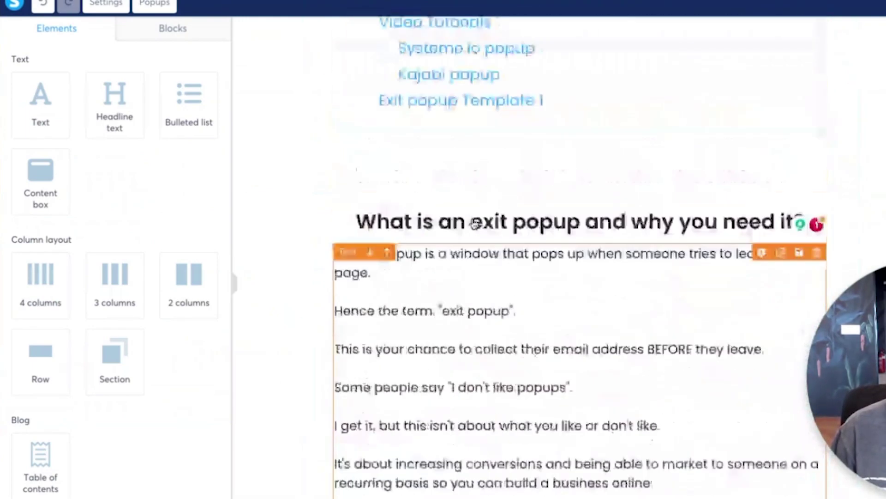
scroll(408, 92, "up", 2)
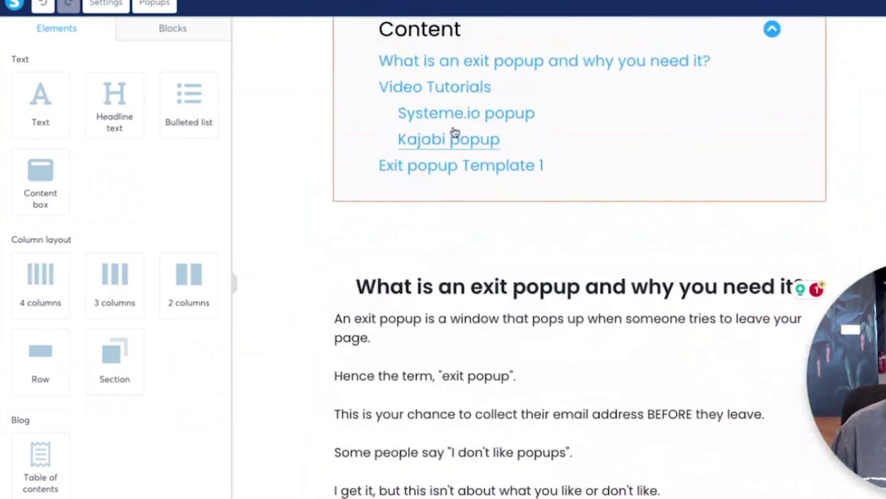
left_click(422, 146)
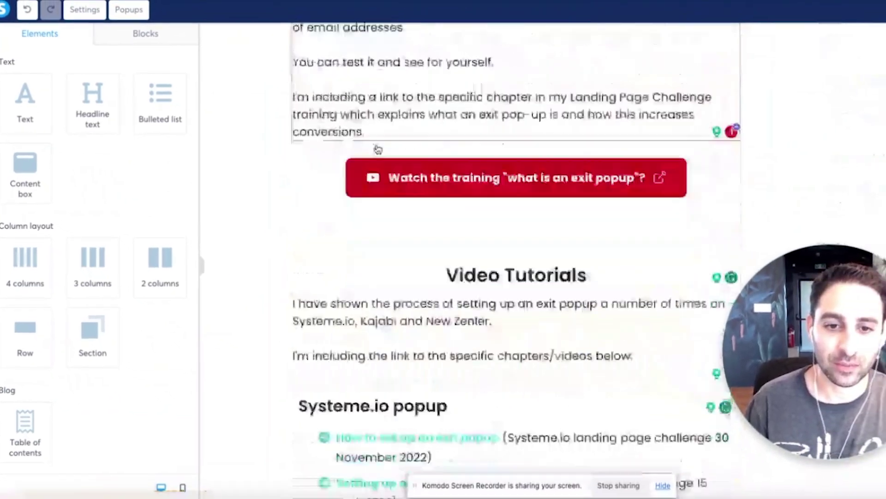
scroll(365, 277, "down", 8)
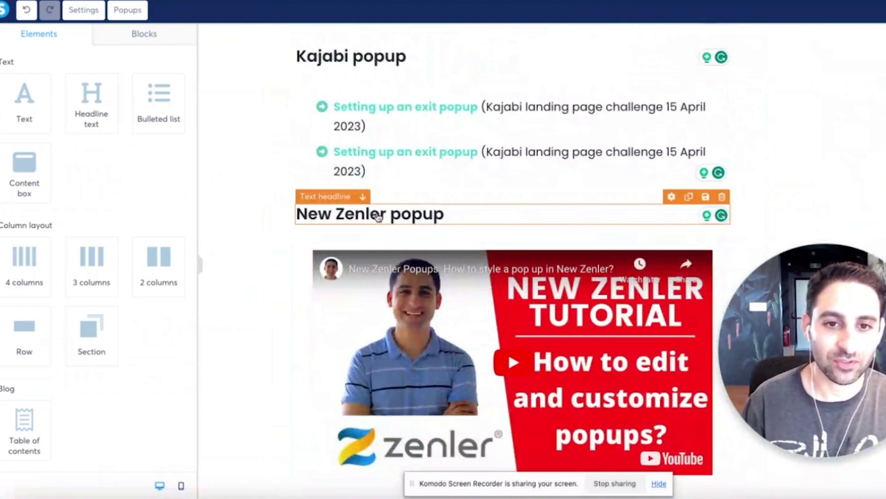
scroll(372, 215, "up", 6)
scroll(379, 216, "up", 15)
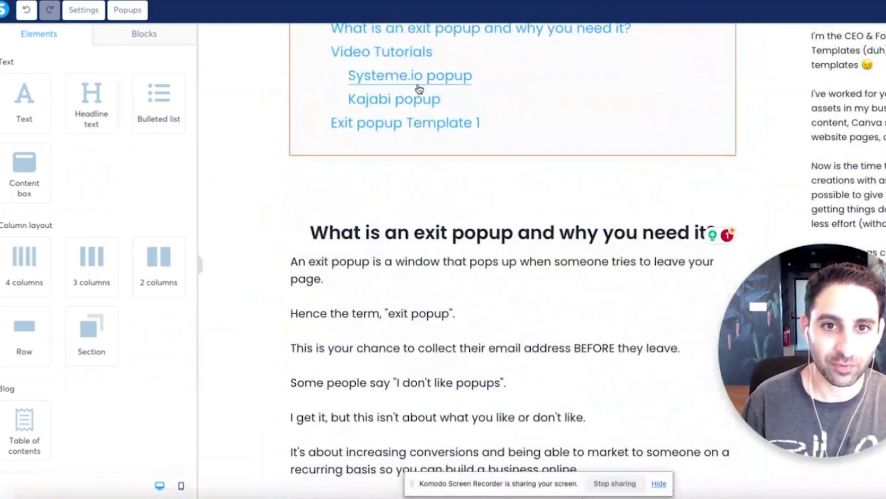
scroll(369, 106, "down", 2)
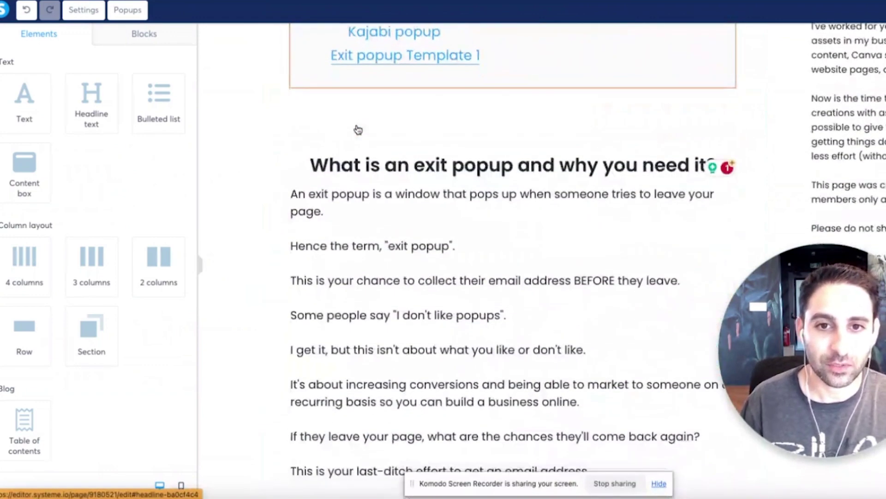
scroll(357, 129, "up", 4)
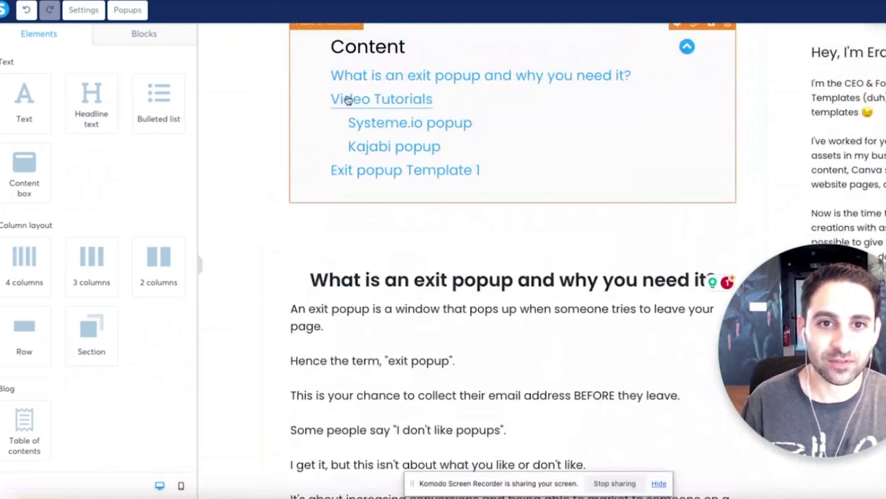
left_click(383, 279)
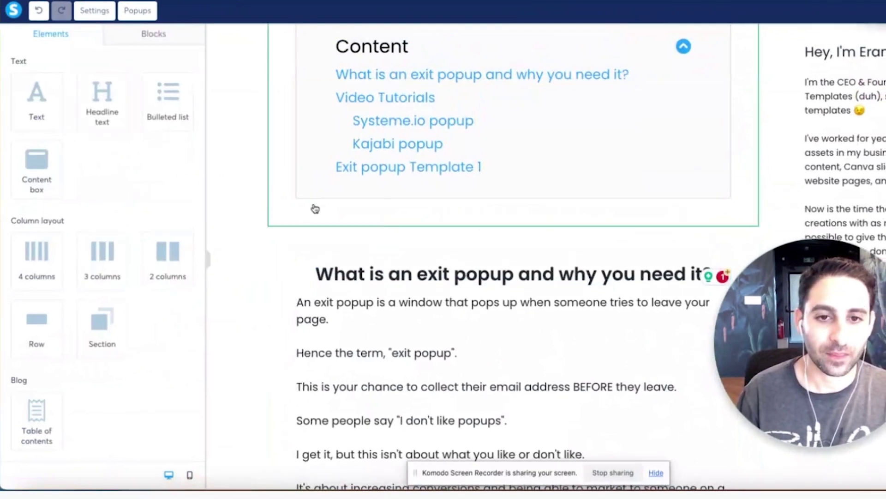
Step: Add a headline above the first section, set it to H2 and retype it 'This is an H2 headline'
left_click_drag(101, 100, 388, 229)
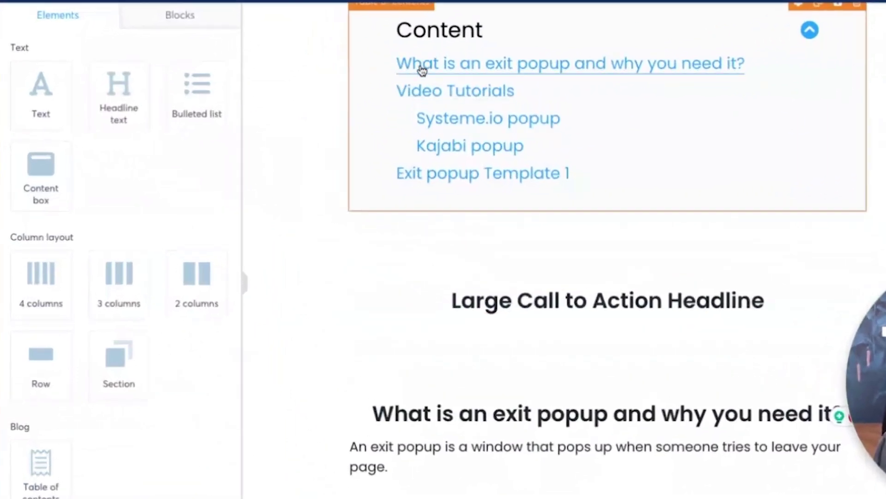
left_click(502, 300)
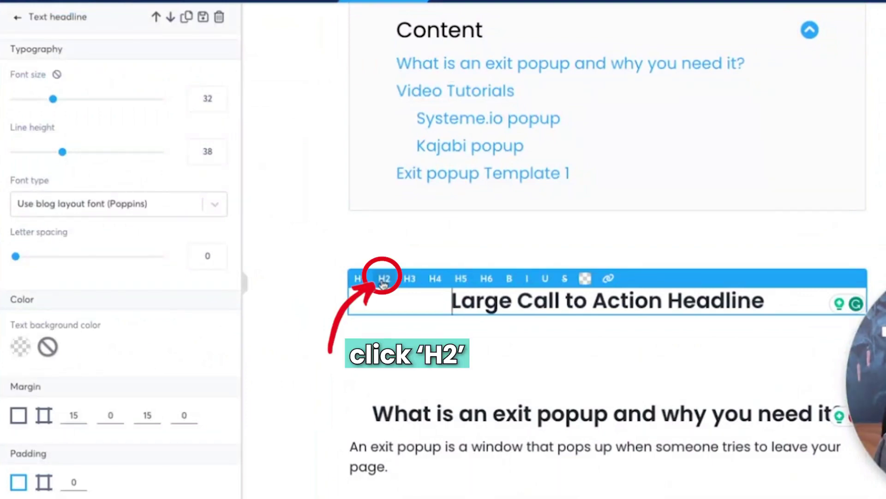
left_click(310, 283)
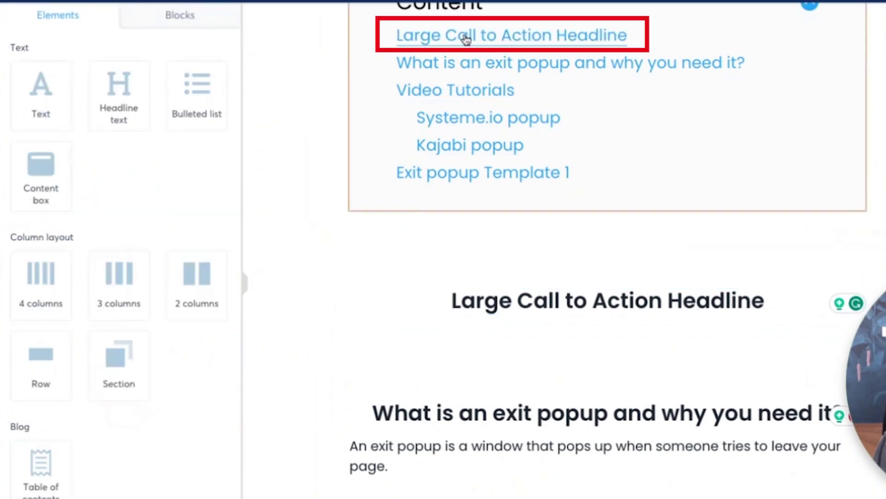
left_click(508, 301)
triple_click(514, 300)
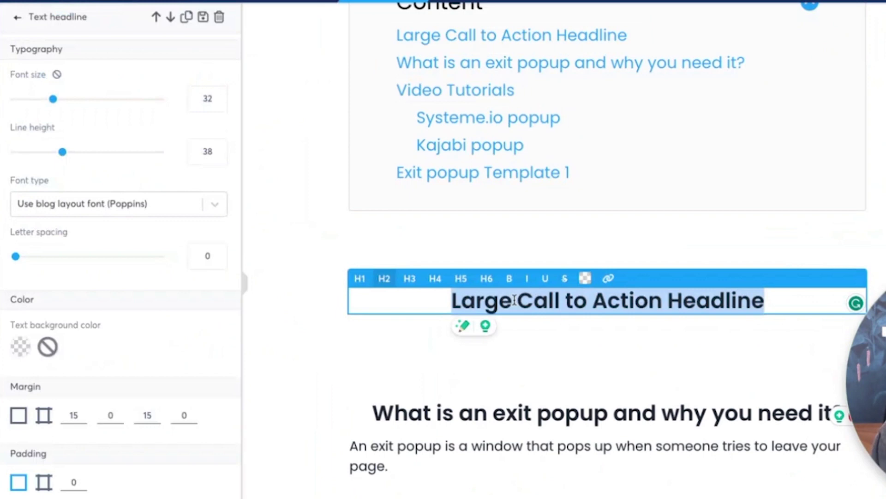
type("This is an H2 headline")
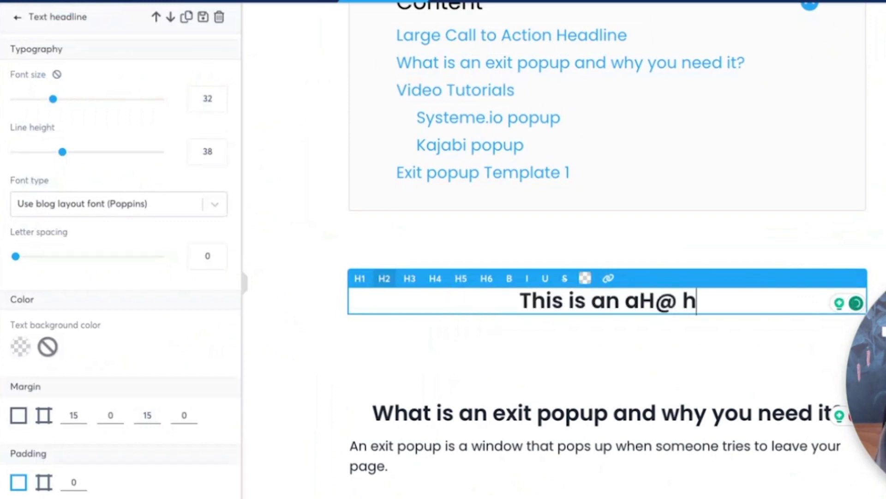
left_click(323, 264)
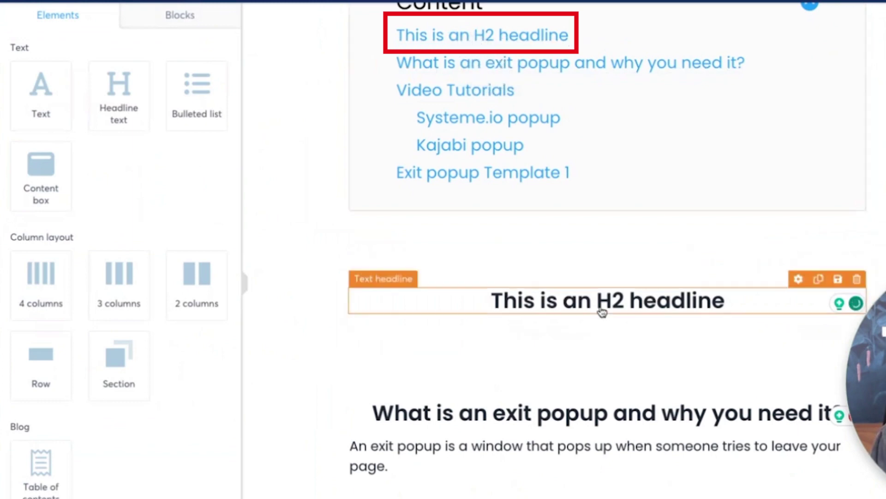
Step: Change it to 'This is an H3 headline' at H3, then demote it to H4
left_click(586, 302)
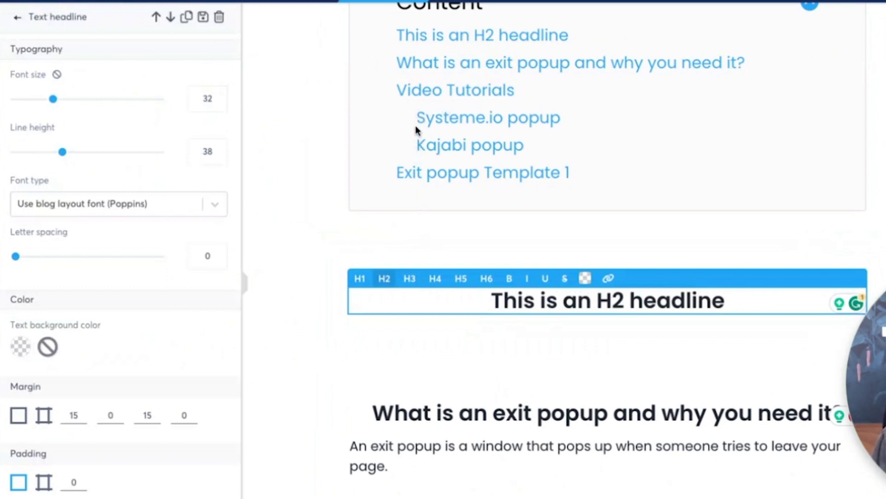
left_click(414, 280)
type("3")
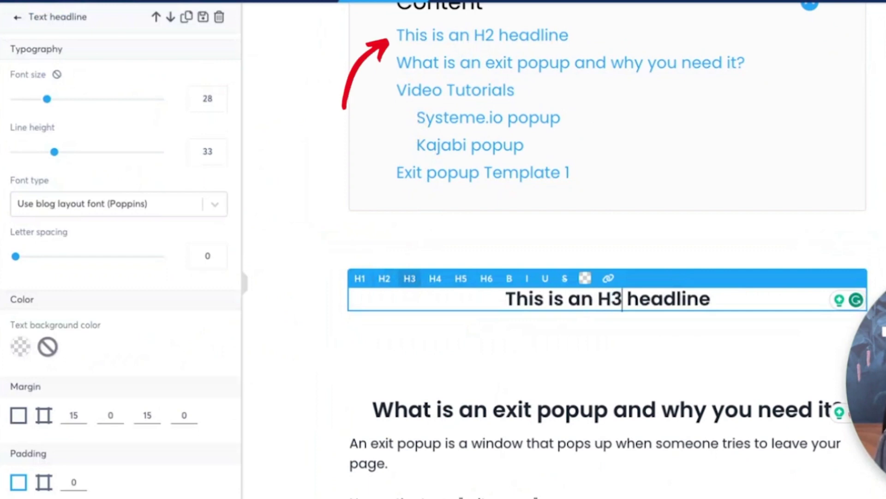
left_click(312, 294)
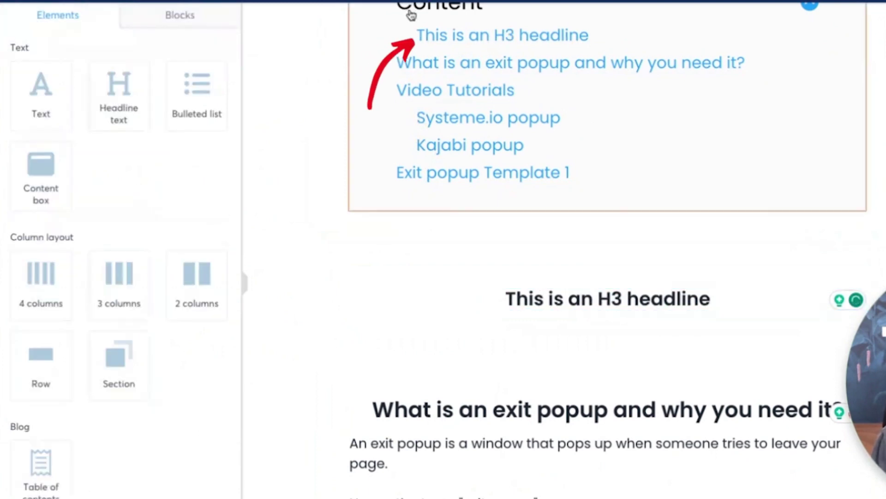
left_click(597, 297)
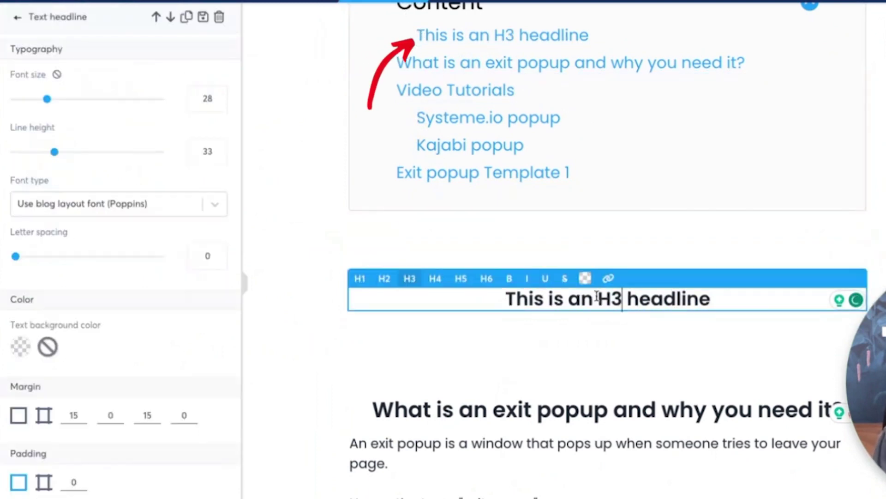
left_click(435, 282)
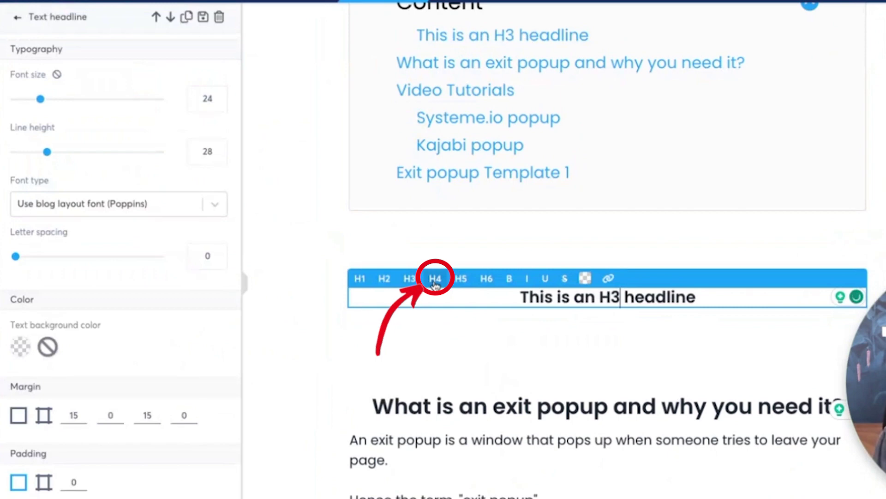
left_click(304, 299)
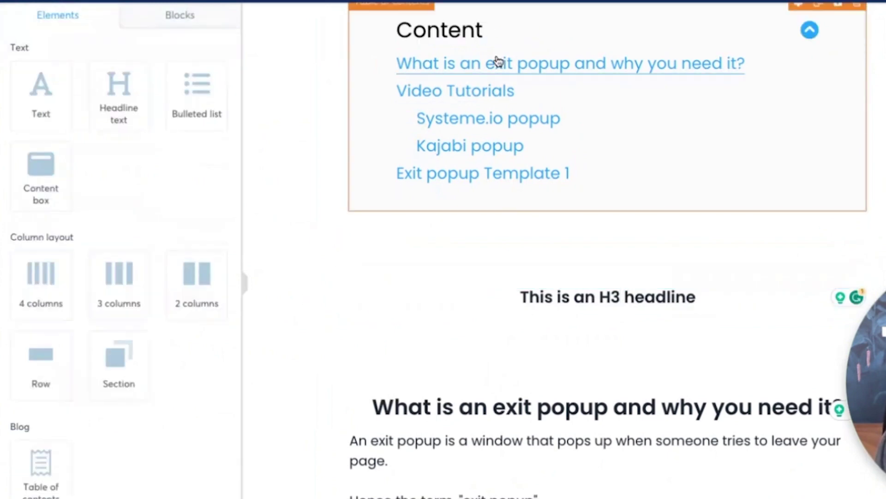
scroll(383, 74, "up", 1)
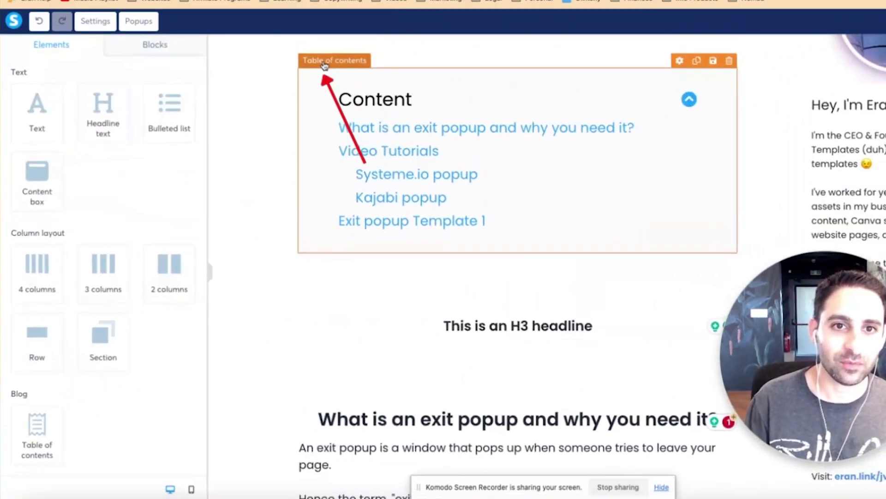
Step: Tick H4 under Headings in the table of contents settings
left_click(325, 66)
scroll(166, 284, "down", 4)
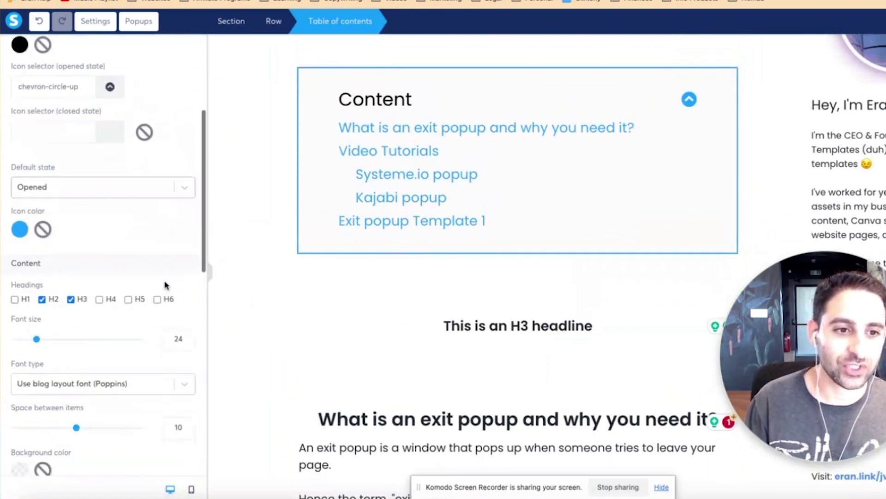
scroll(166, 285, "down", 2)
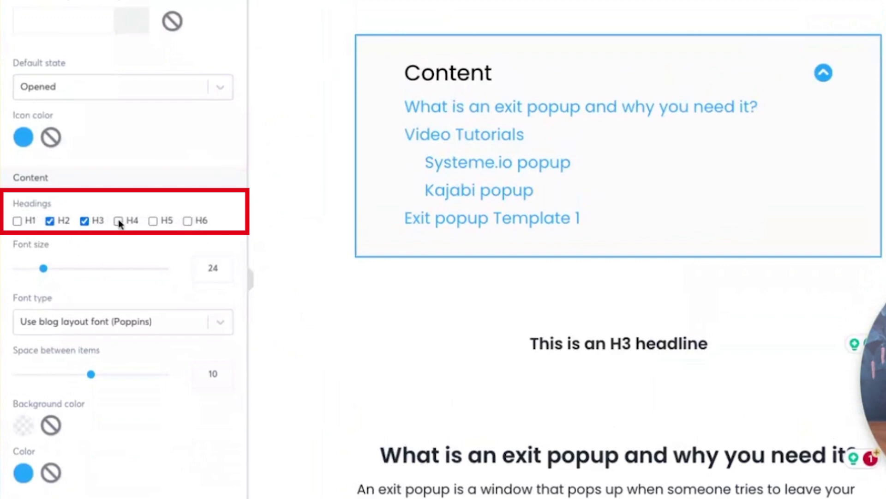
left_click(118, 221)
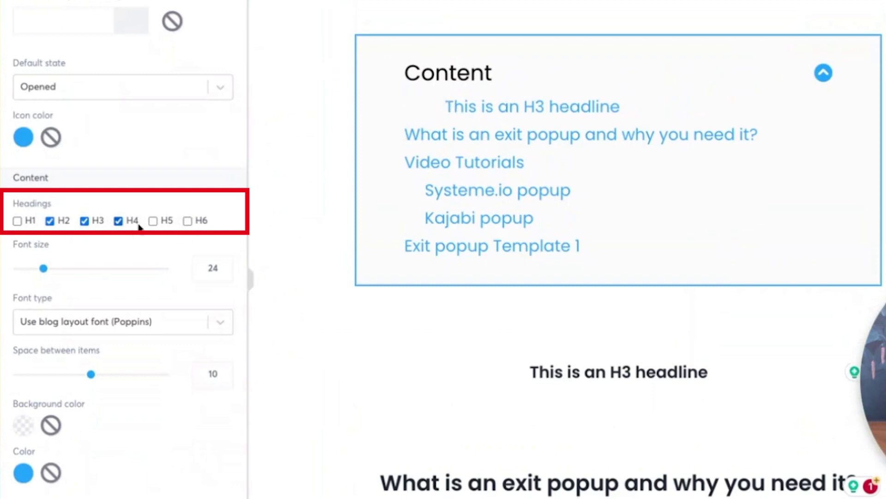
Step: Toggle the H3 and H2 headings off and back on to compare the table
left_click(84, 221)
left_click(85, 221)
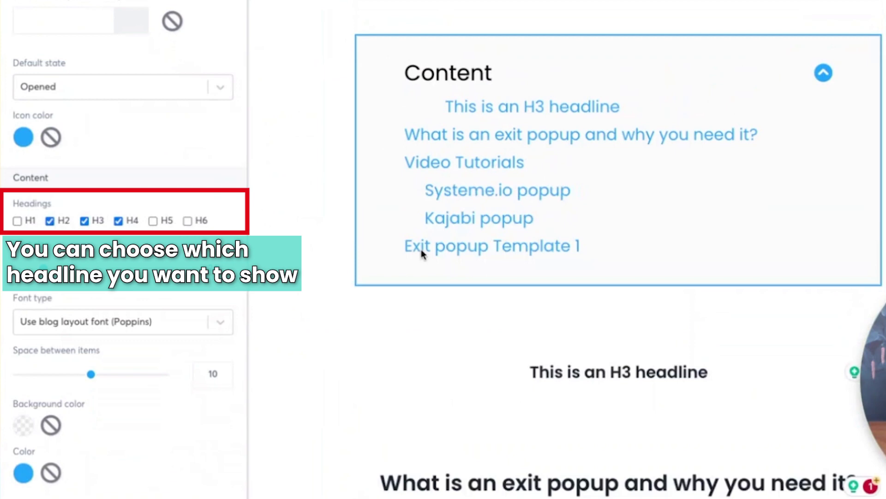
left_click(51, 221)
left_click(50, 222)
Step: Add a headline below the H3 one reading 'This is an H4 headline'
left_click_drag(96, 113, 525, 355)
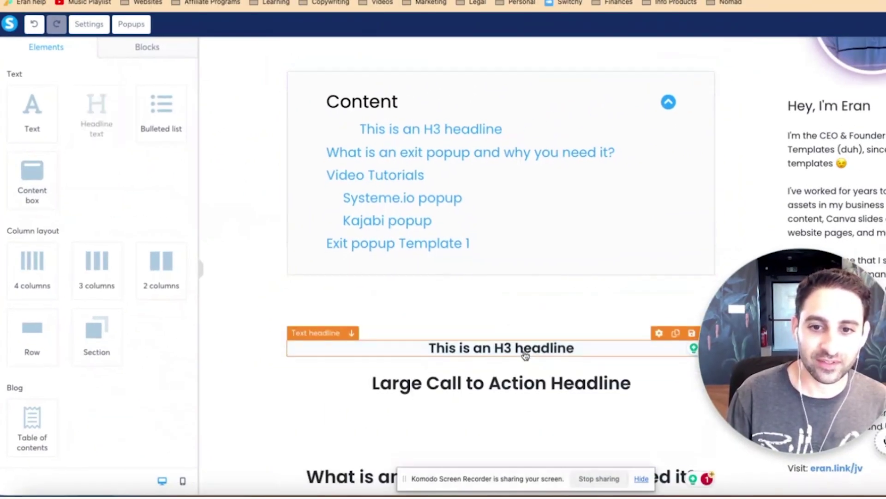
left_click(507, 379)
triple_click(502, 380)
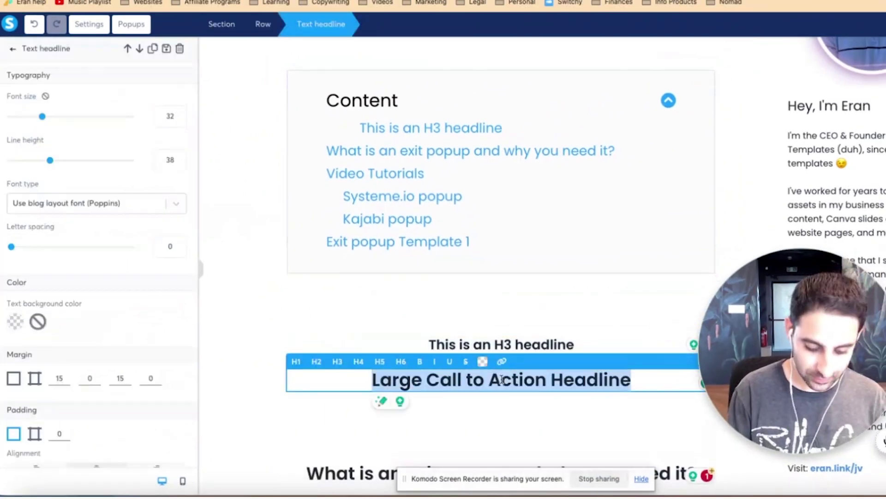
type("This is an H")
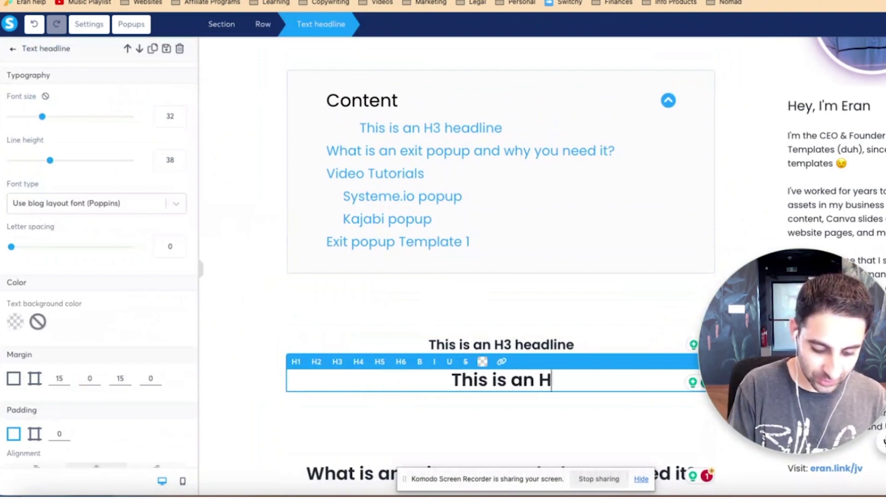
type("4 headline")
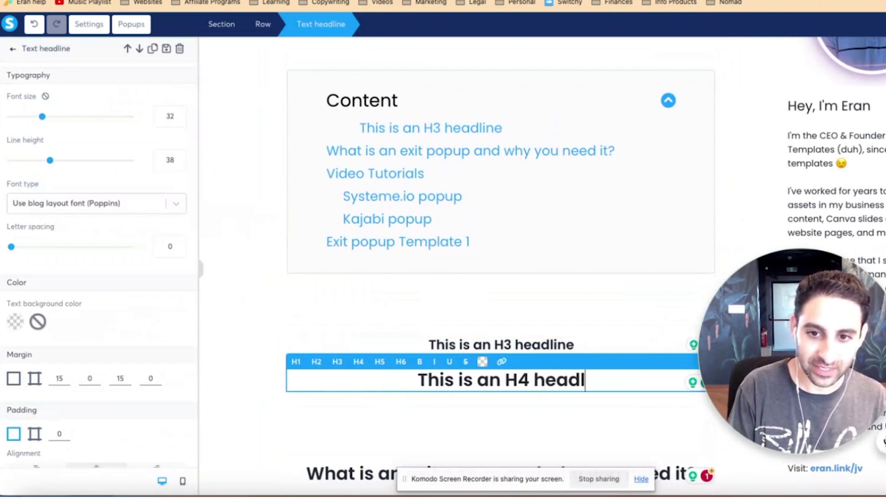
left_click(310, 314)
Step: Add 'This is an H5 headline', and set the two headlines to H4 and H5
left_click_drag(85, 108, 489, 416)
type("This is an H")
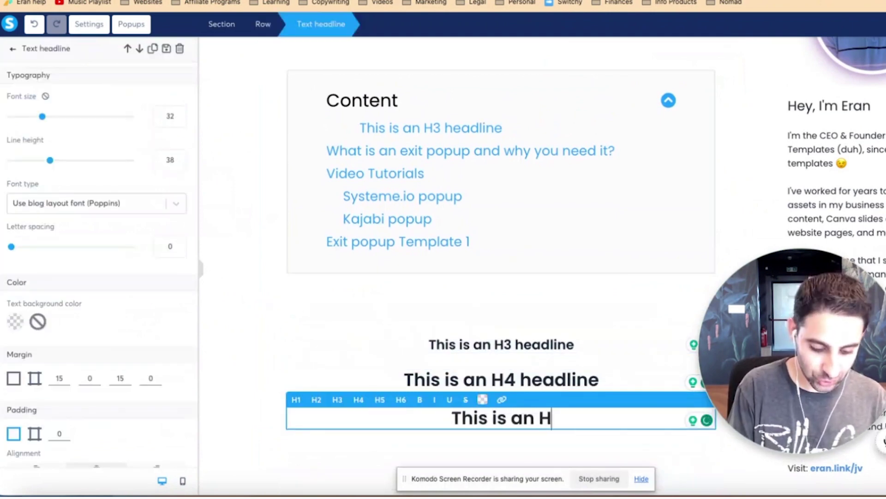
type("5 headline")
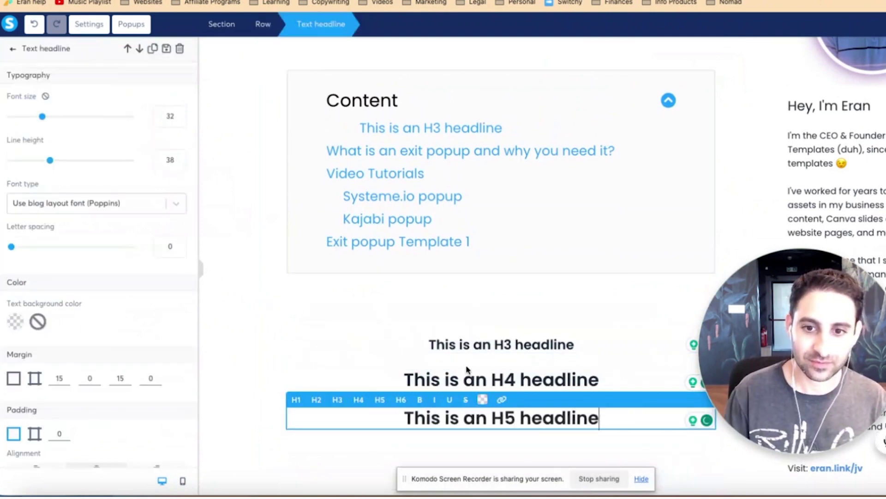
left_click(466, 374)
left_click(359, 361)
left_click(431, 402)
left_click(469, 420)
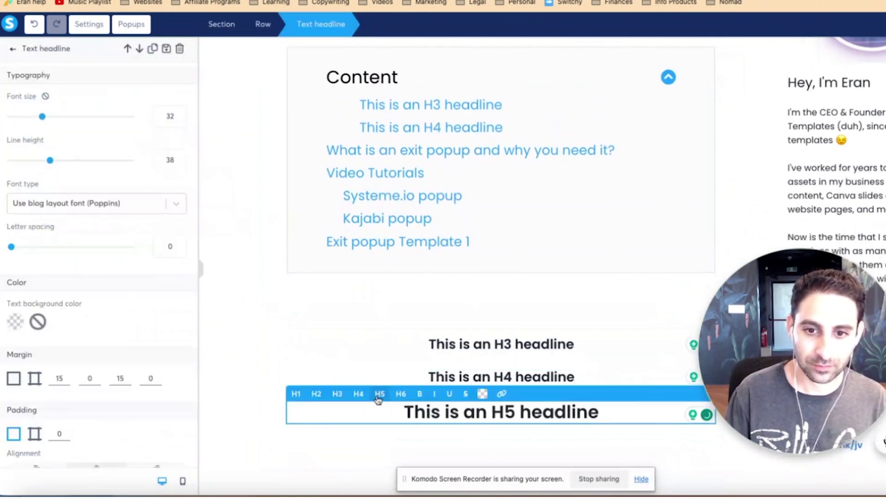
left_click(379, 393)
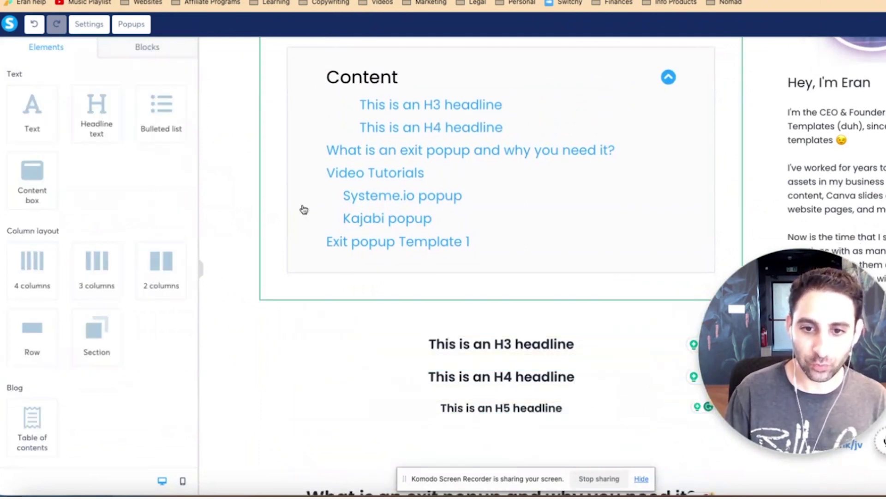
Step: Add a headline 'This is H1 headline' set to heading level H1
left_click_drag(114, 115, 526, 418)
left_click(514, 437)
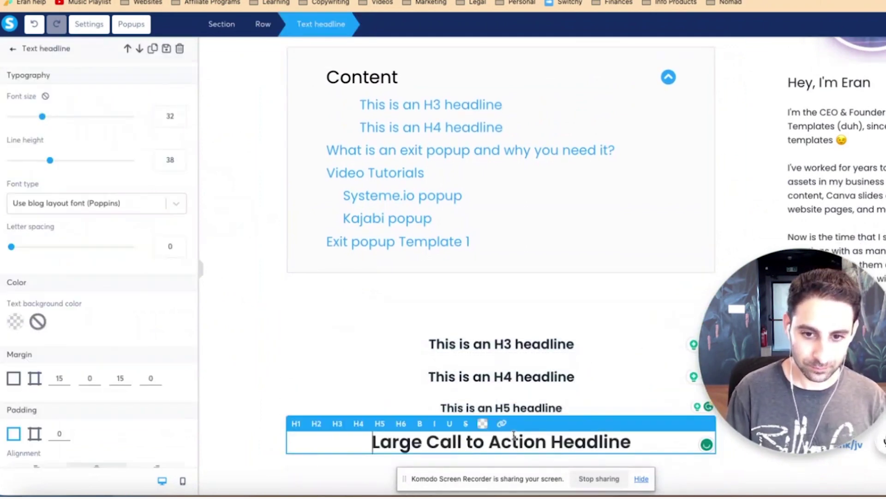
key("ctrl+a")
type("This is H1 he")
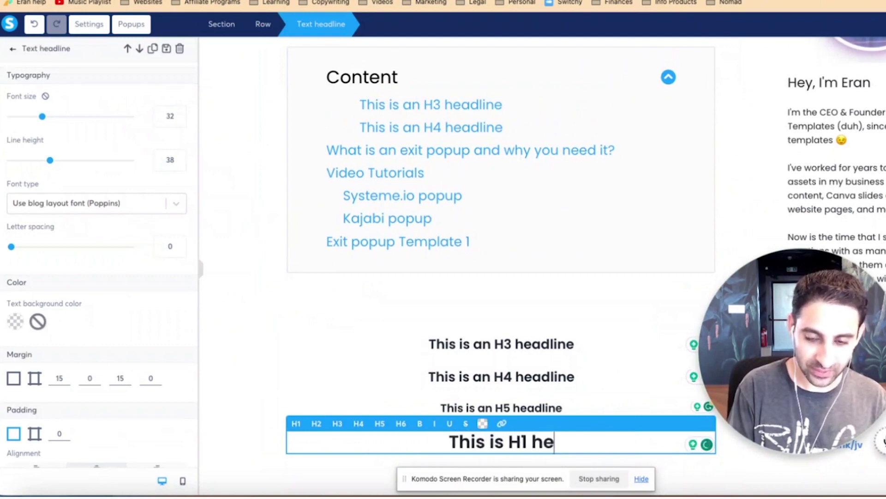
type("adline")
left_click(296, 423)
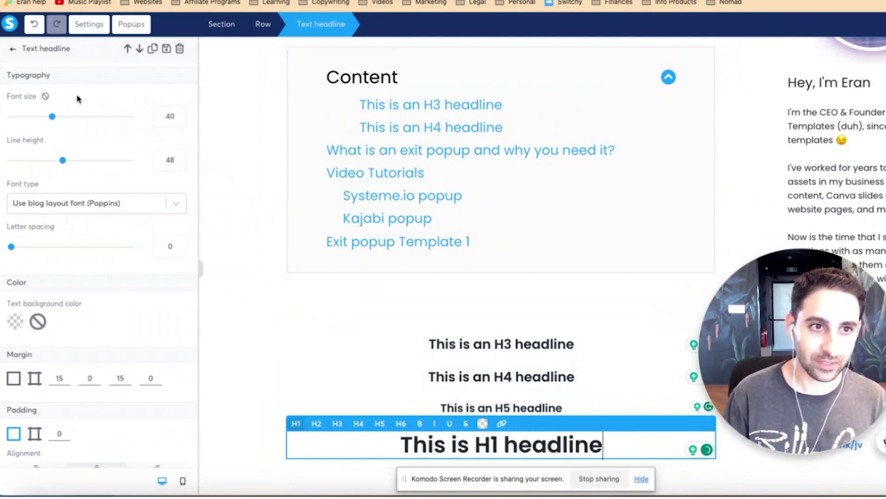
left_click(13, 52)
Step: Add a headline 'This is H6 headline' set to heading level H6
left_click_drag(97, 113, 503, 411)
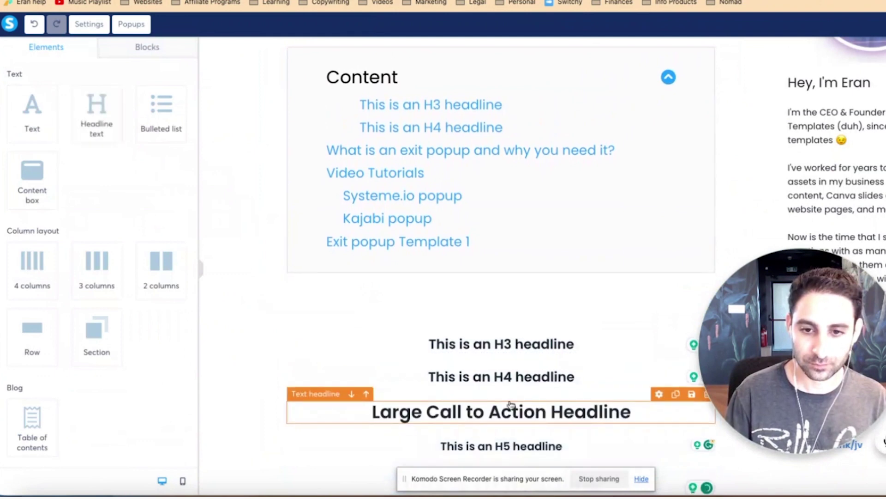
left_click(503, 411)
key("ctrl+a")
type("This is")
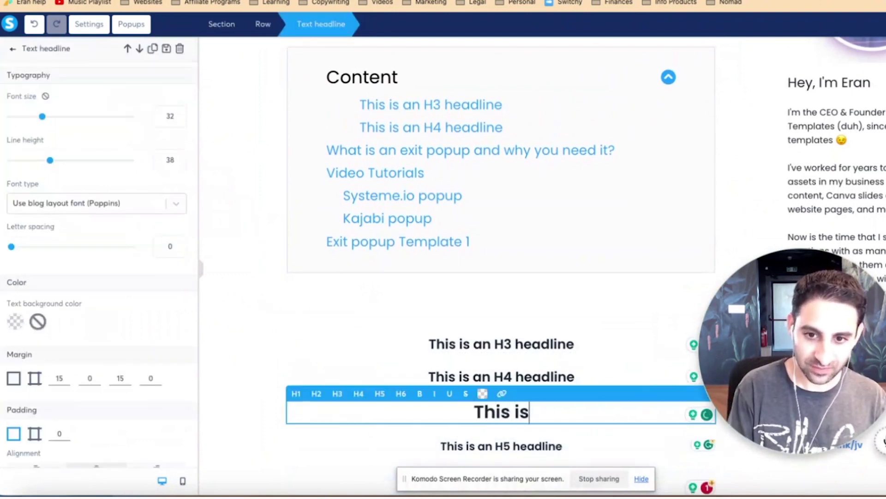
type(" H6 headline")
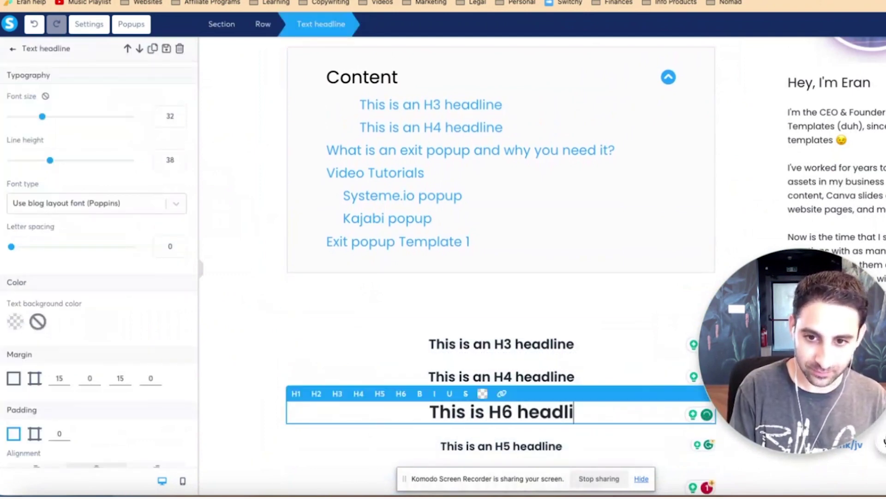
left_click(401, 394)
left_click(366, 356)
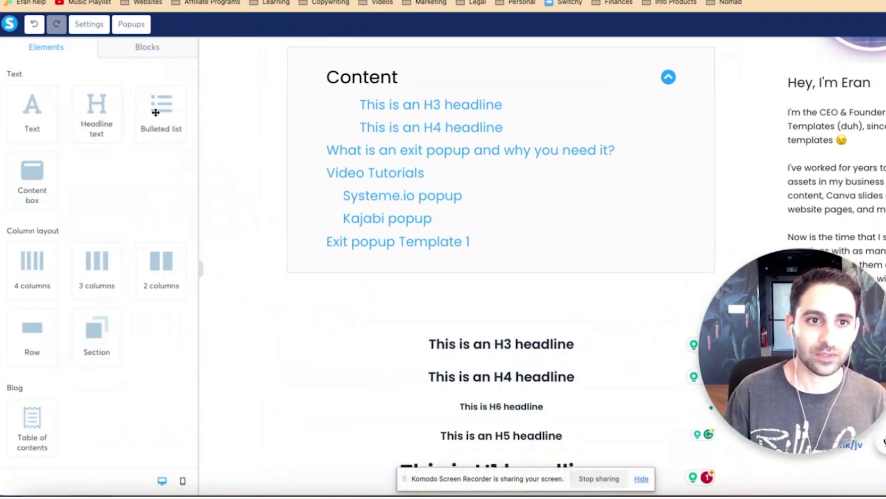
Step: Tick H1, H5 and H6 under the table of contents Headings, then review the page
left_click(297, 143)
scroll(109, 298, "down", 3)
scroll(110, 297, "down", 4)
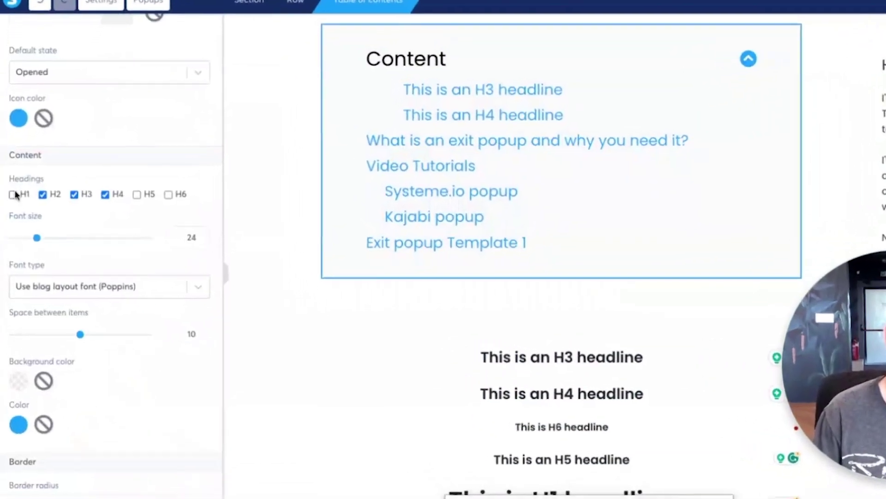
left_click(10, 197)
left_click(147, 192)
left_click(181, 192)
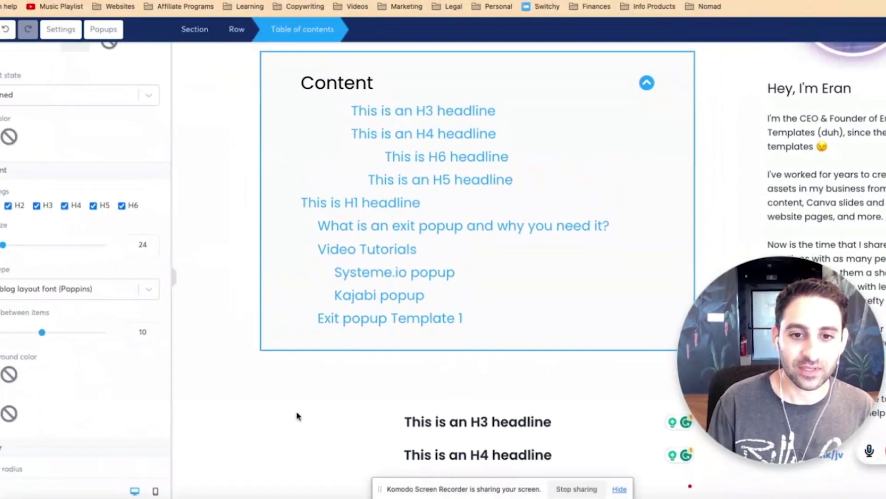
left_click(297, 415)
scroll(315, 405, "down", 4)
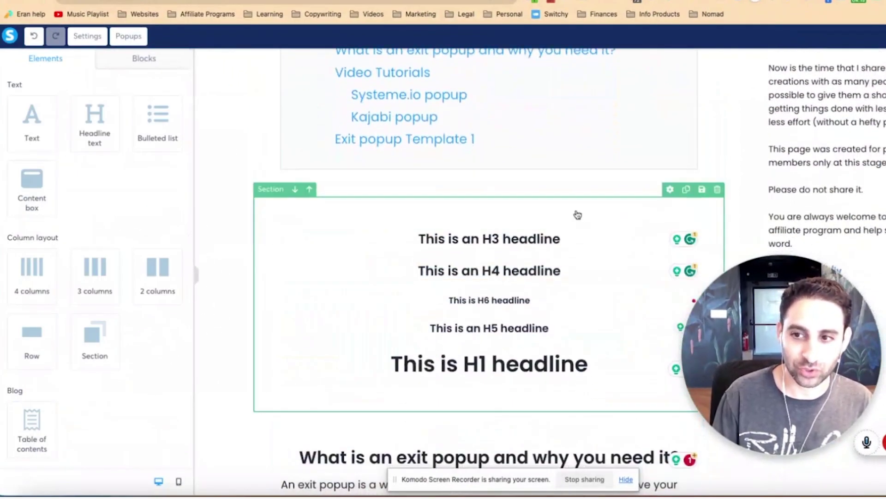
scroll(573, 213, "up", 6)
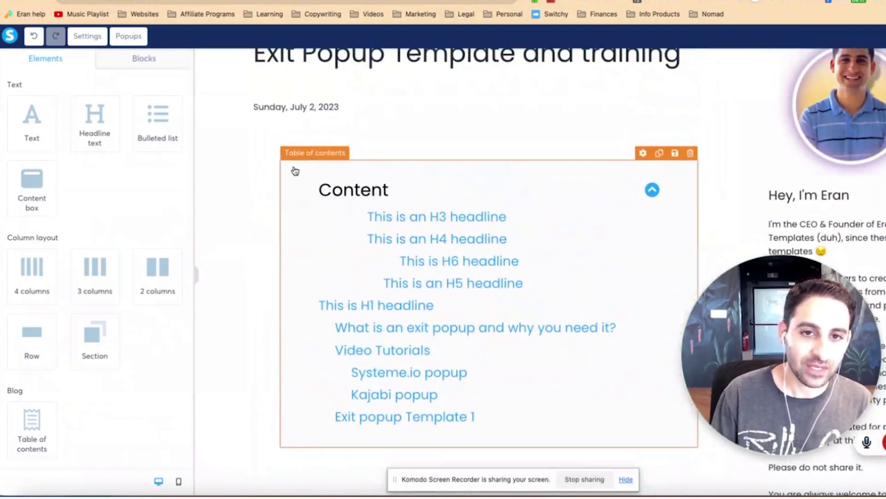
Step: Keep the Poppins font for the table of contents title and try different sizes
left_click(294, 171)
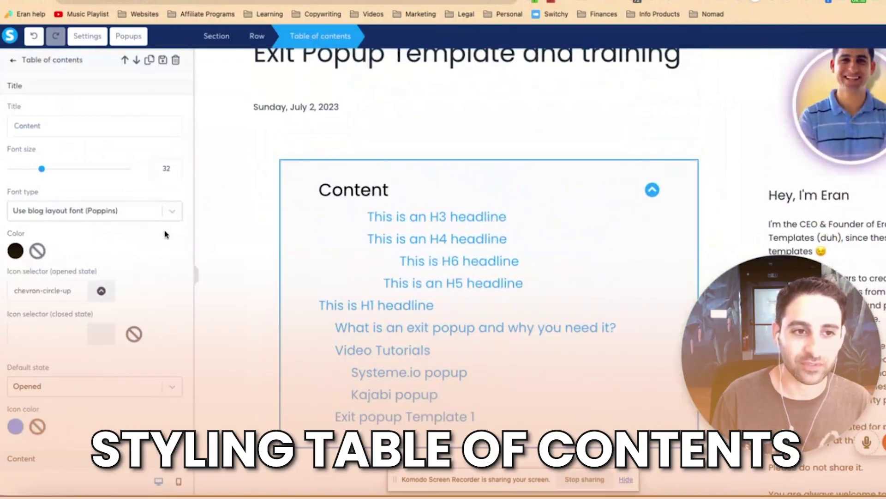
left_click(173, 211)
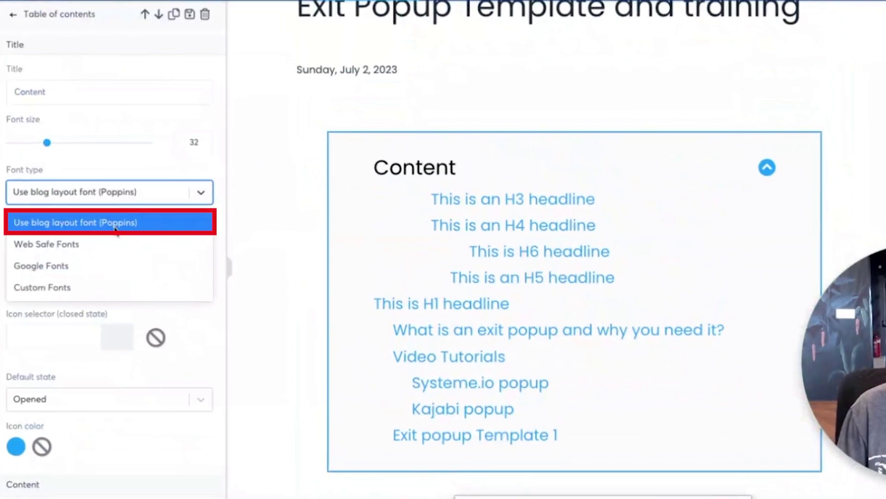
left_click(222, 245)
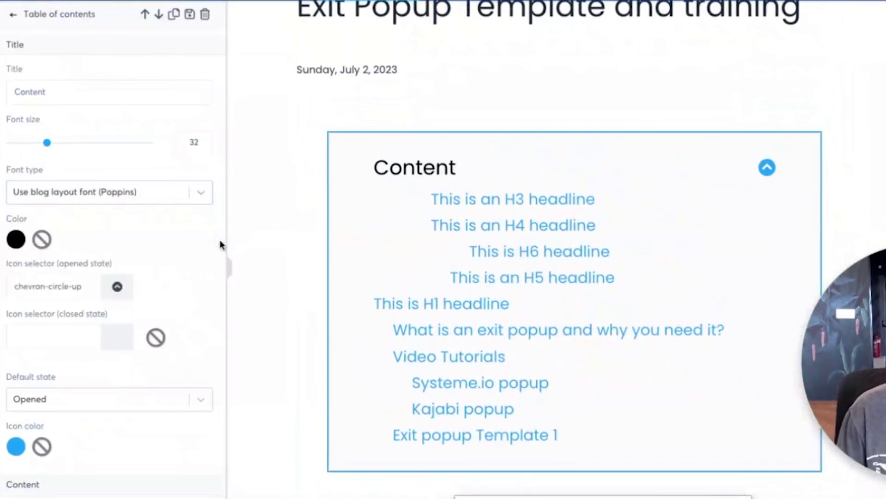
mouse_move(48, 146)
left_mouse_down()
mouse_move(26, 144)
mouse_move(48, 142)
left_mouse_up()
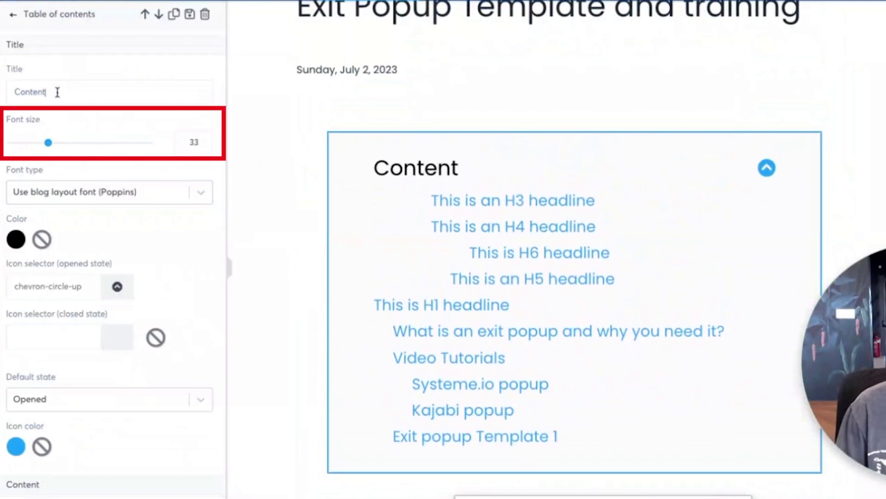
Step: Try 'Blog chapters' and 'Article chapters' as titles, settling on 'Content' at font size 32
type("Blog chapt")
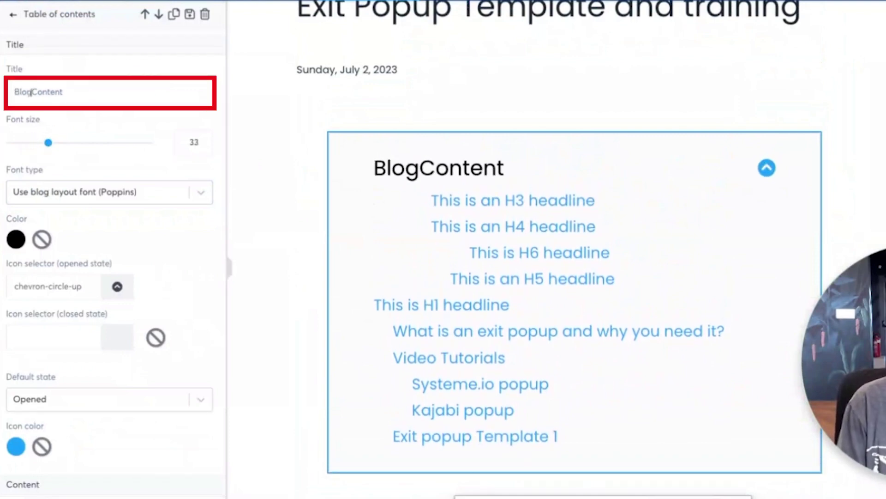
type("ers")
key("Delete")
key("Delete")
key("Delete")
key("Delete")
key("Delete")
key("Delete")
key("Delete")
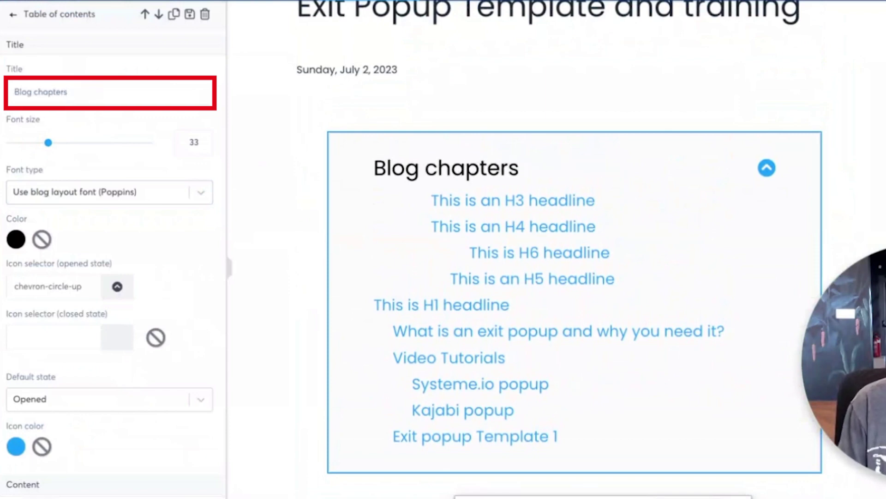
key("ctrl+a")
type("Article chapters")
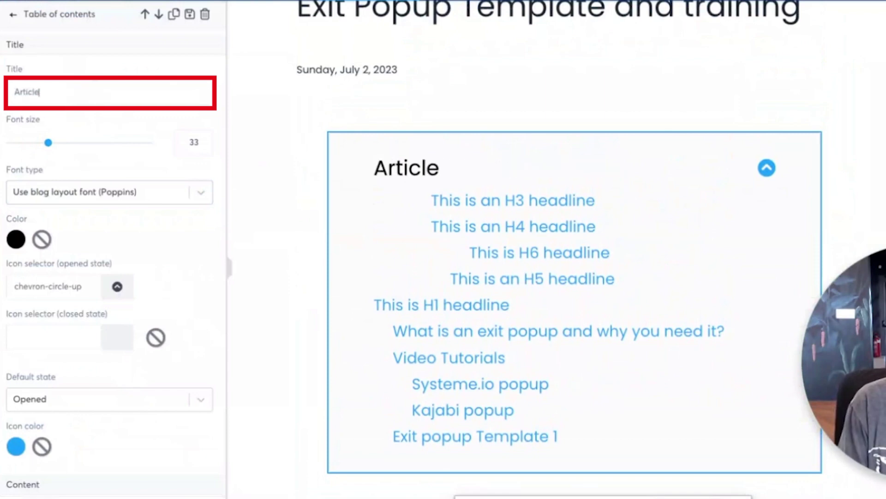
key("ctrl+a")
type("Table of contet")
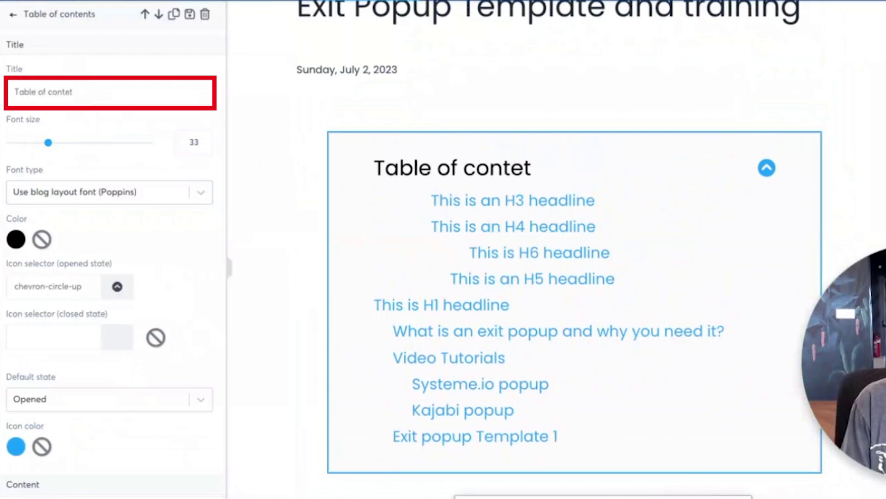
key("ctrl+a")
type("Content")
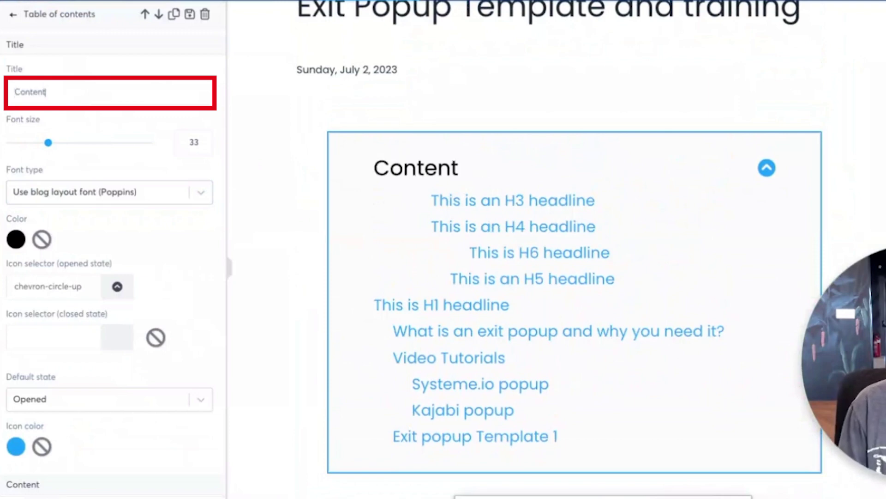
left_click(206, 146)
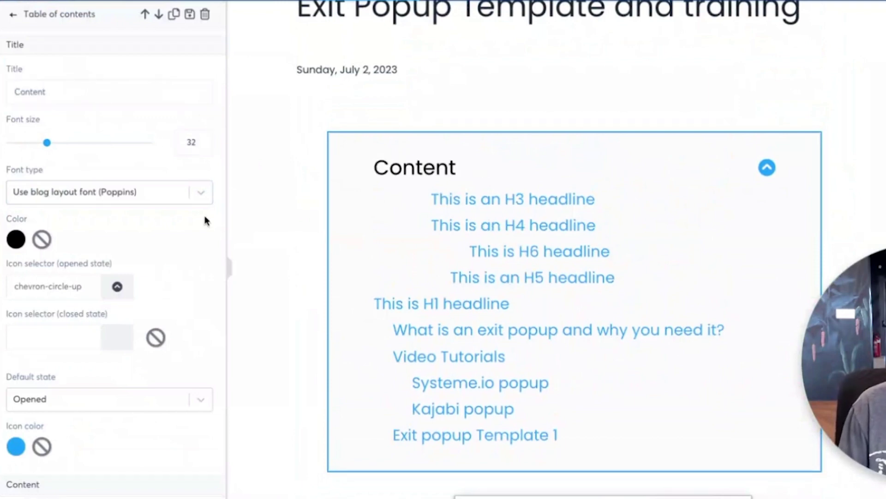
Step: Look up the brand orange #F1A54D on brand.eranbucai.com, then reopen the toggle icon colour picker
scroll(184, 282, "down", 3)
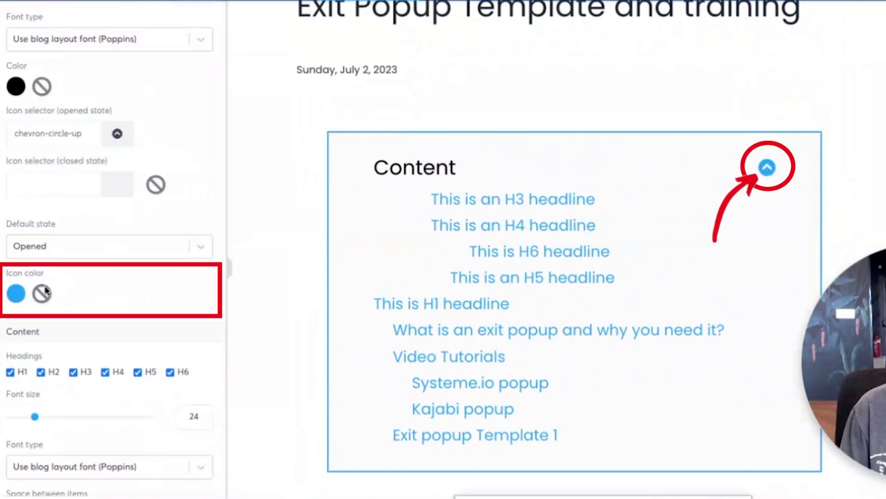
left_click(16, 293)
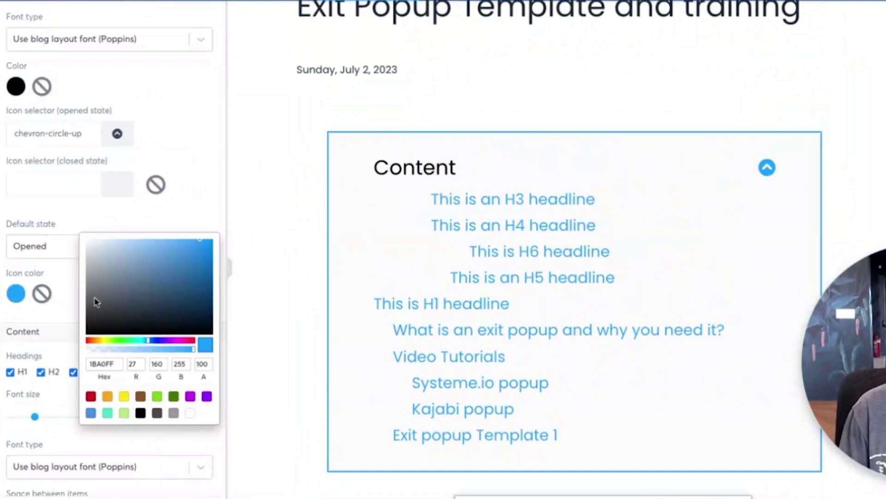
left_click(60, 304)
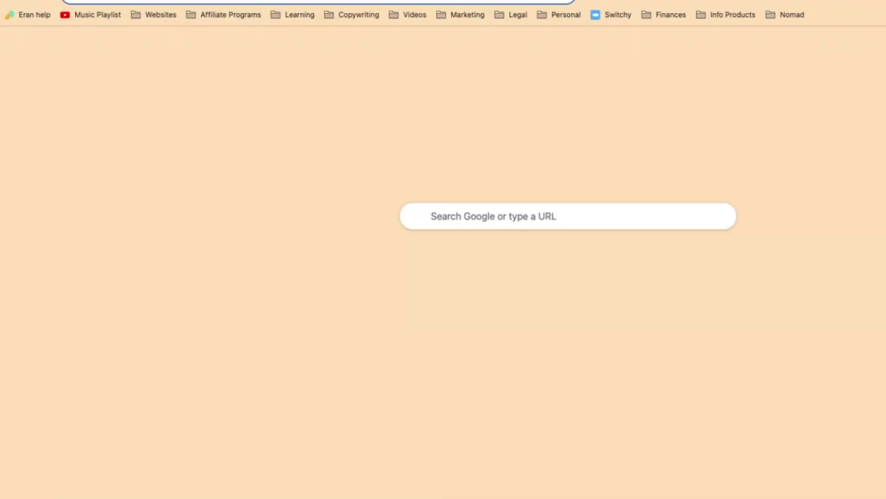
type("brand.eranbucai.com")
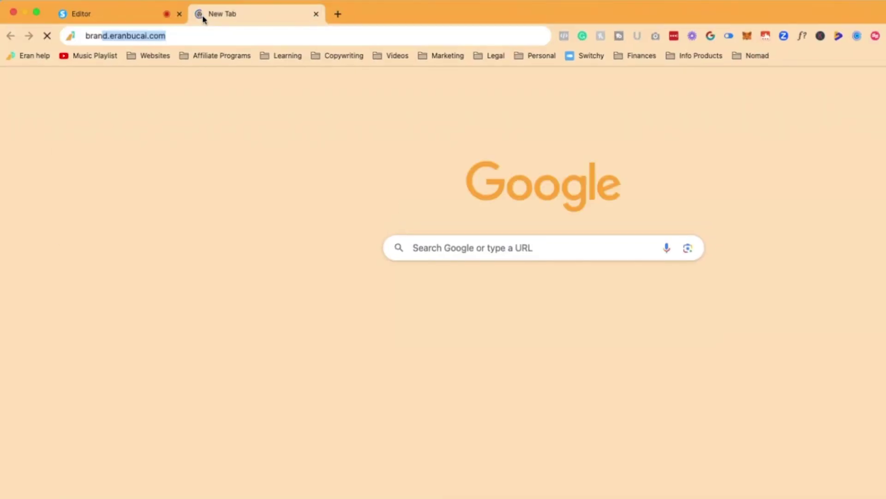
key("Return")
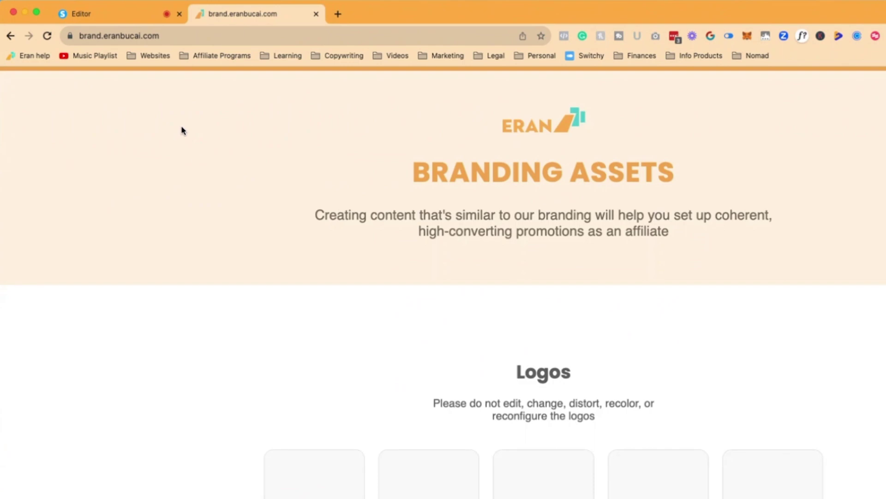
scroll(324, 279, "down", 10)
scroll(324, 279, "down", 6)
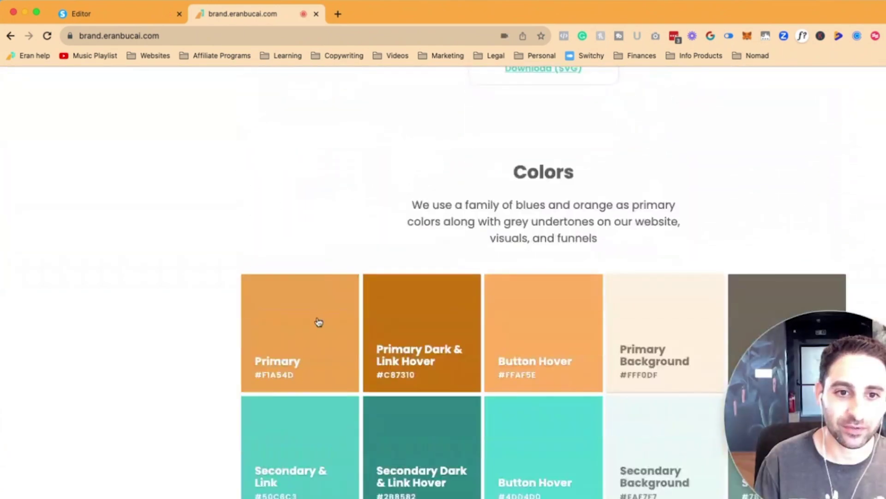
left_click(125, 9)
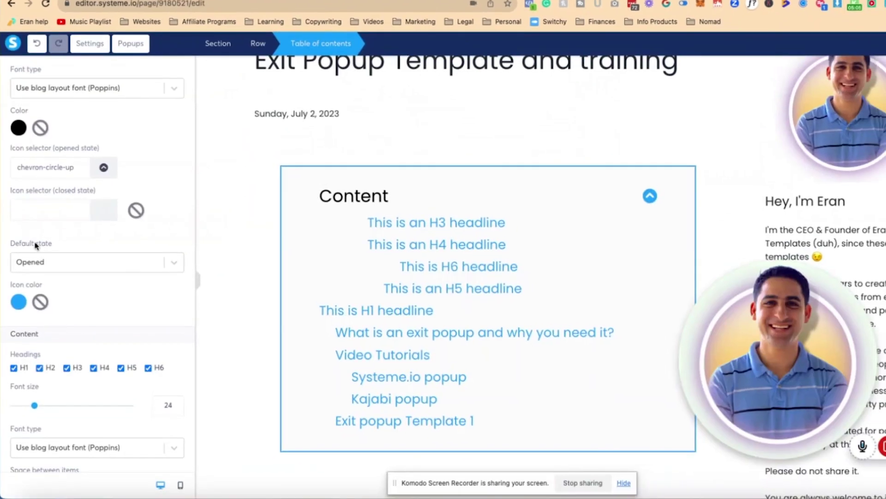
left_click(19, 302)
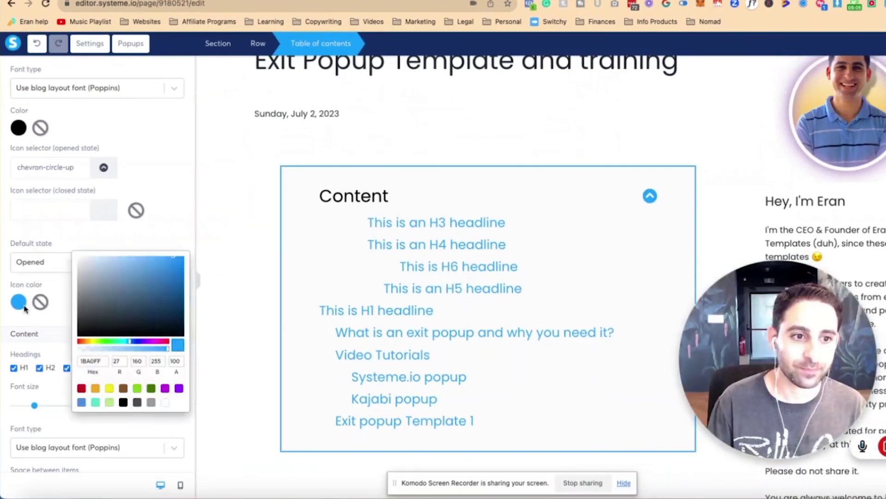
Step: Paste the brand orange as the toggle icon's hex colour
left_click(93, 360)
key("ctrl+v")
left_click(610, 212)
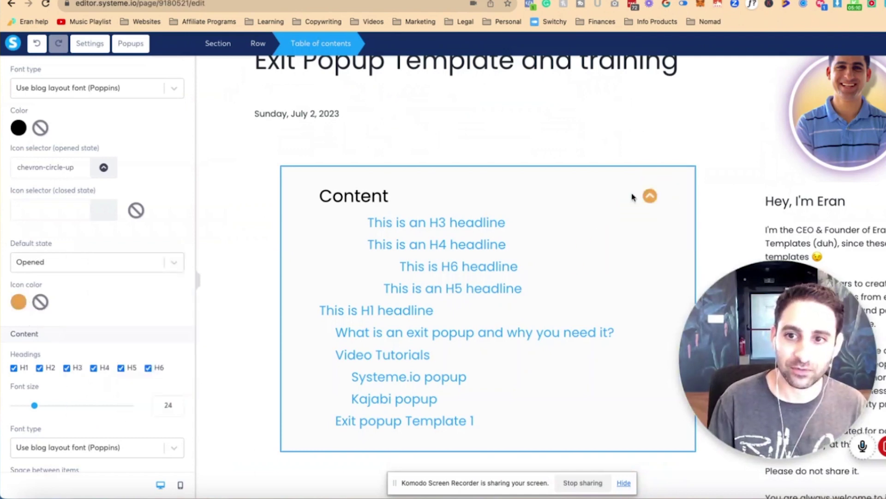
left_click(174, 262)
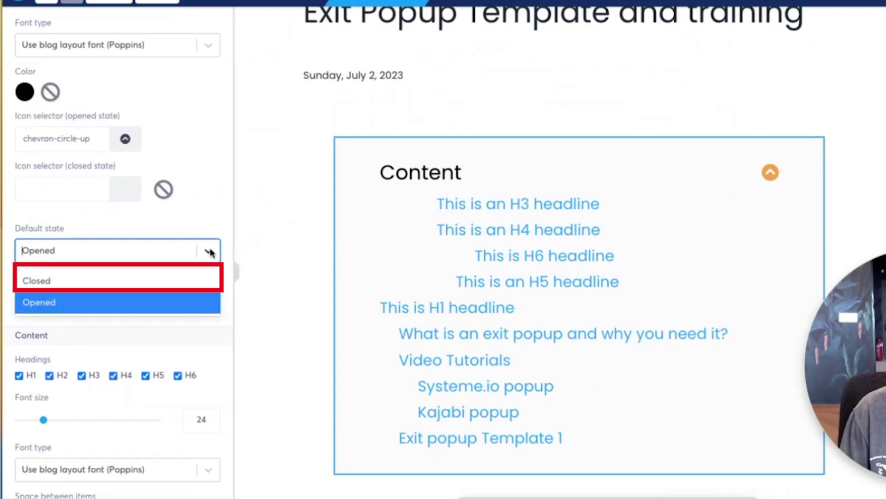
Step: Choose caret-circle-down as the closed-state icon and set Default state to Closed
left_click(115, 280)
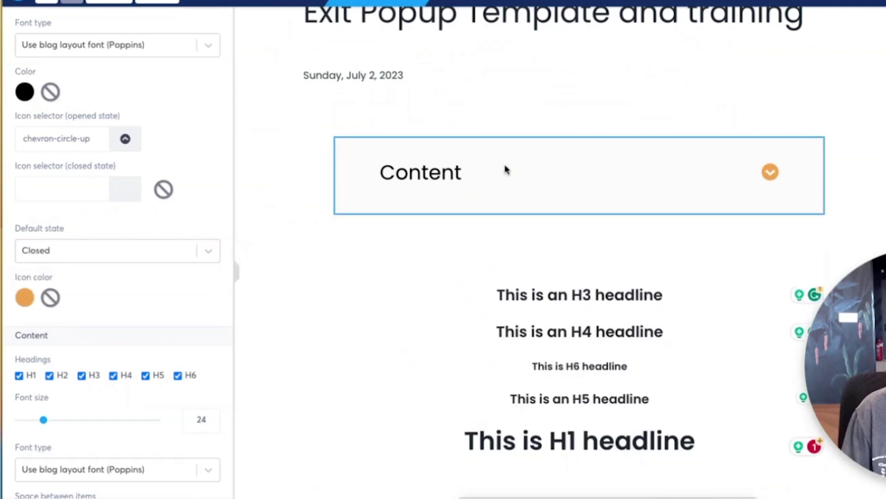
left_click(210, 250)
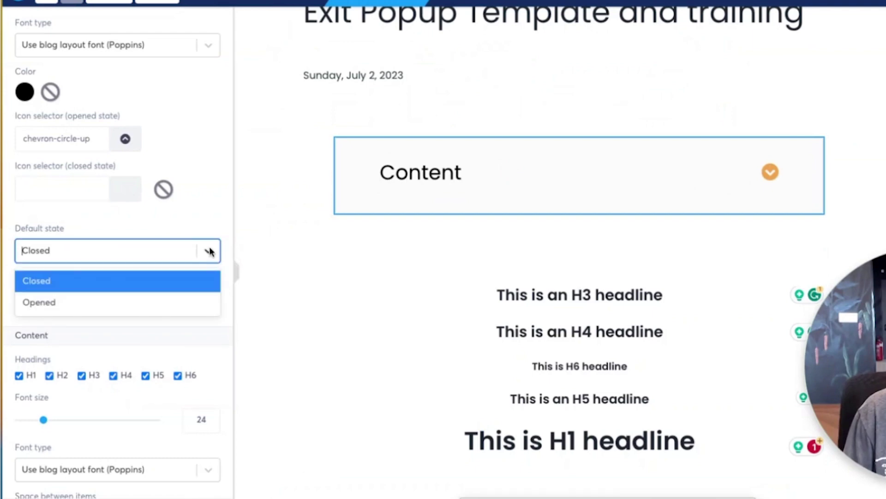
left_click(203, 302)
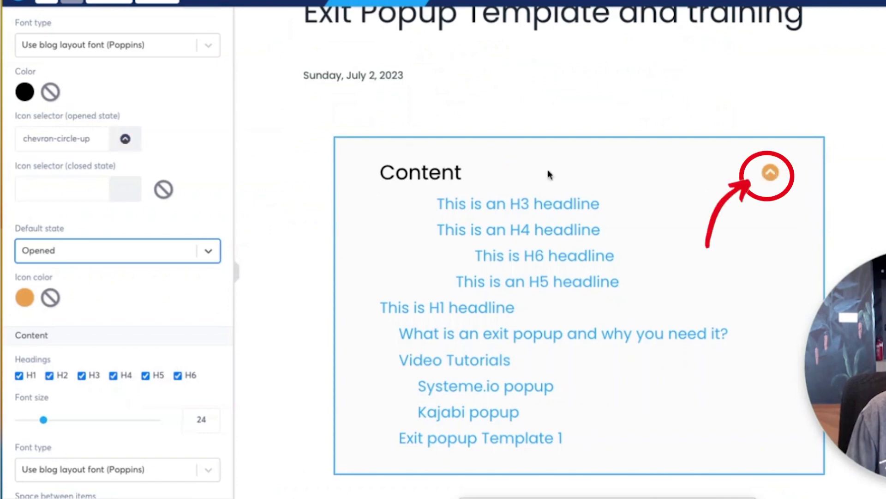
left_click(74, 197)
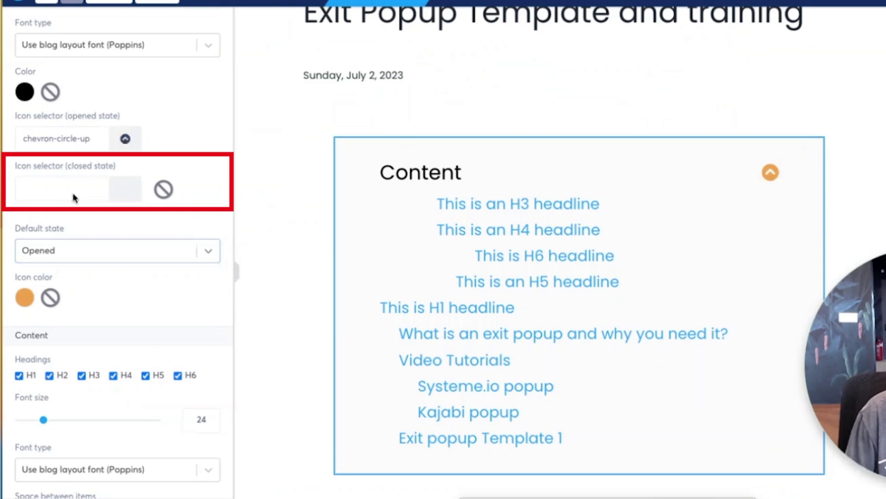
left_click(74, 198)
left_click(34, 273)
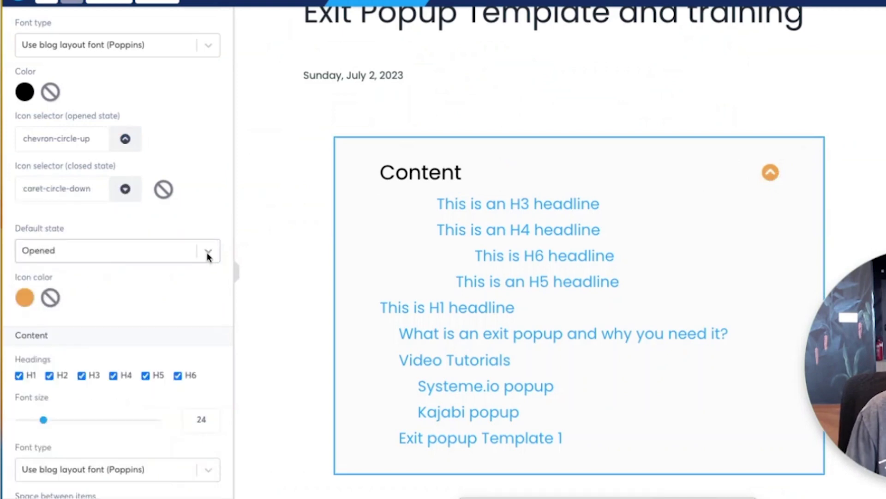
left_click(206, 253)
left_click(153, 279)
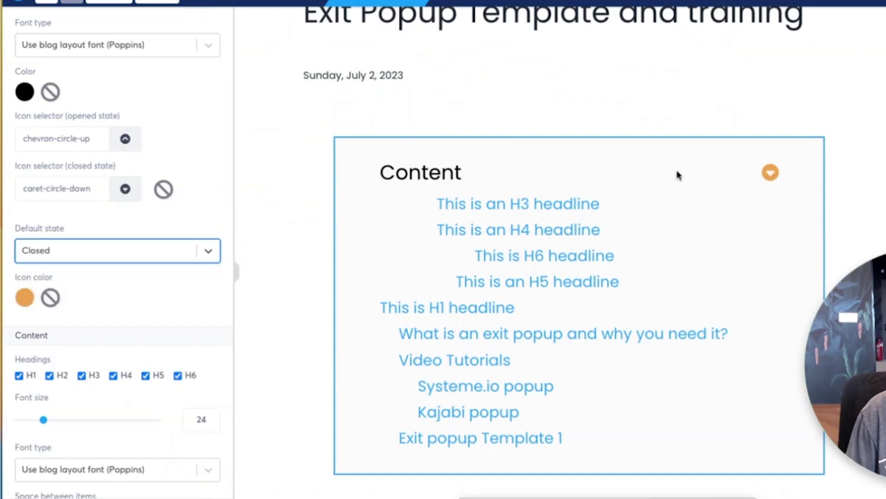
Step: Set the orange toggle icon colour's alpha to 100 so it is fully opaque
left_click(84, 191)
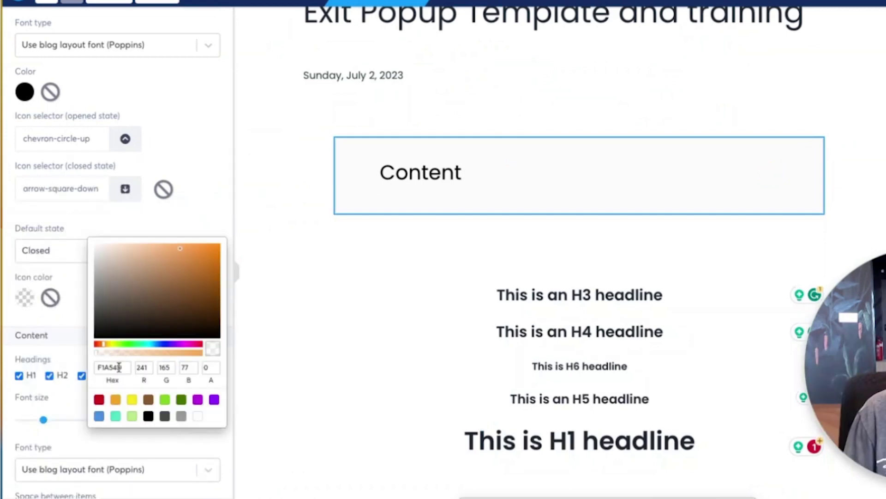
left_click(107, 366)
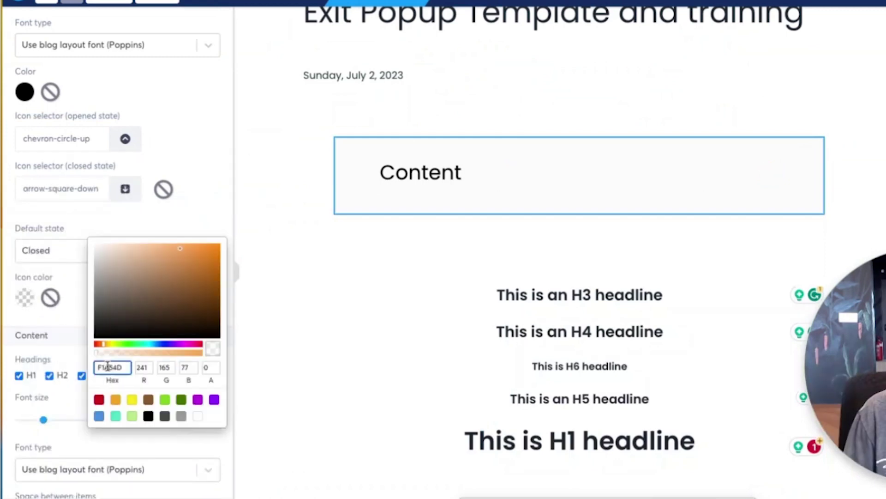
key("Return")
left_click(202, 198)
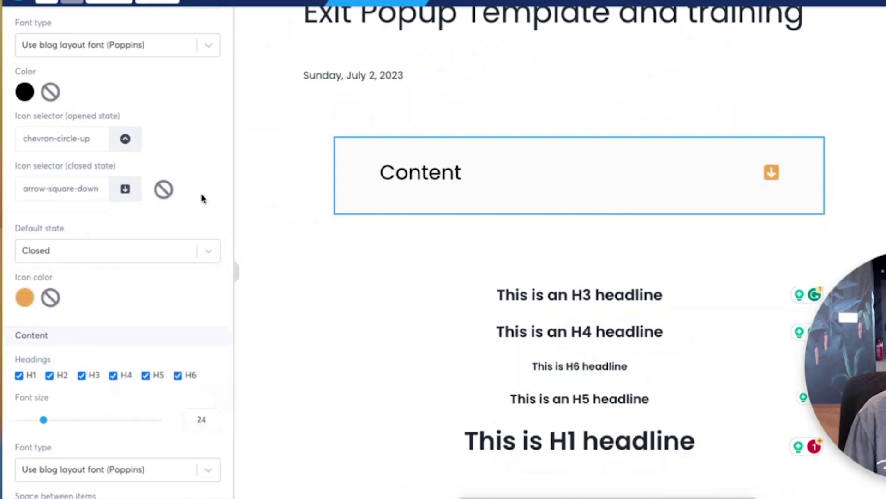
Step: Search 'chevron' and pick chevron-circle-down as the closed-state icon
left_click(60, 188)
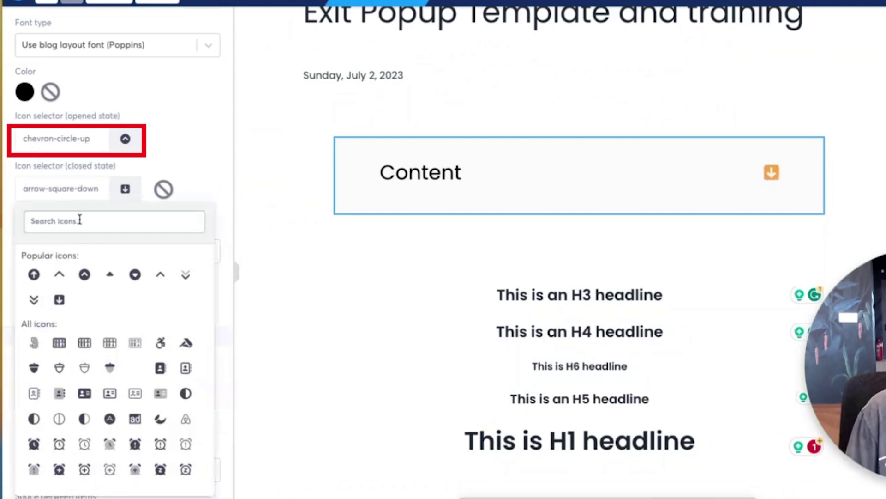
left_click(25, 220)
type("chevron")
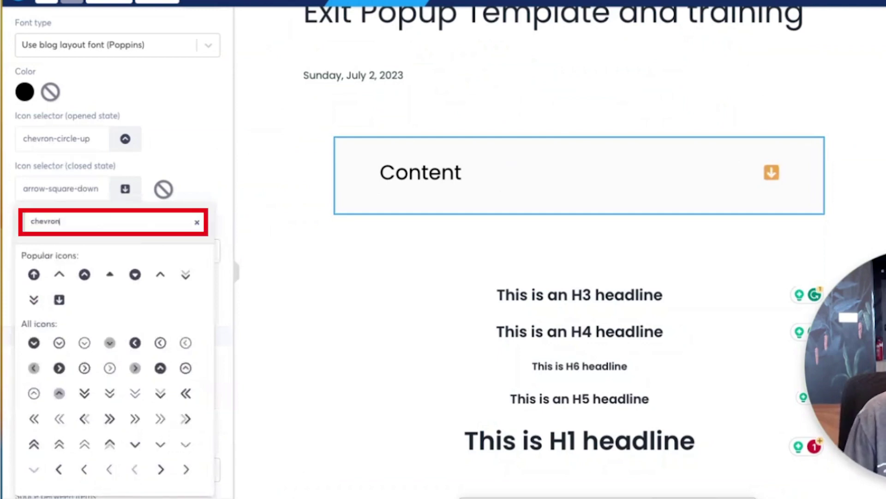
left_click(36, 350)
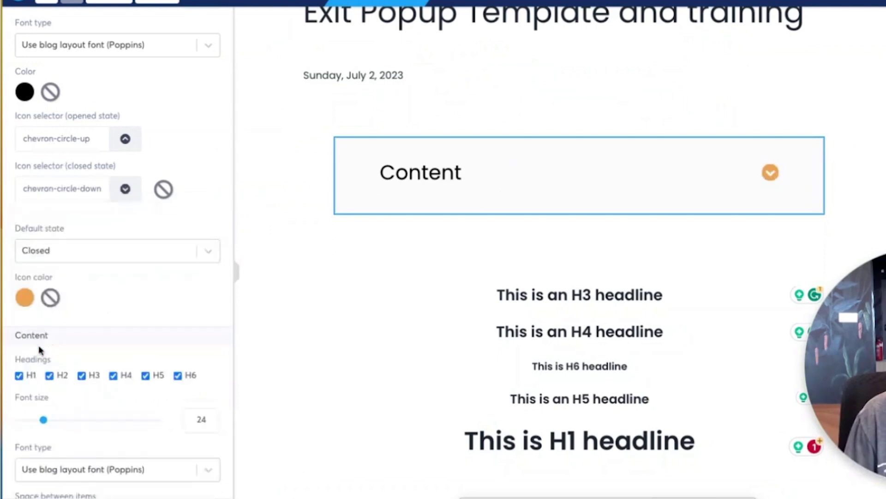
Step: Apply the brand Primary Background peach #FFF0DF as the table of contents background colour
scroll(39, 350, "down", 5)
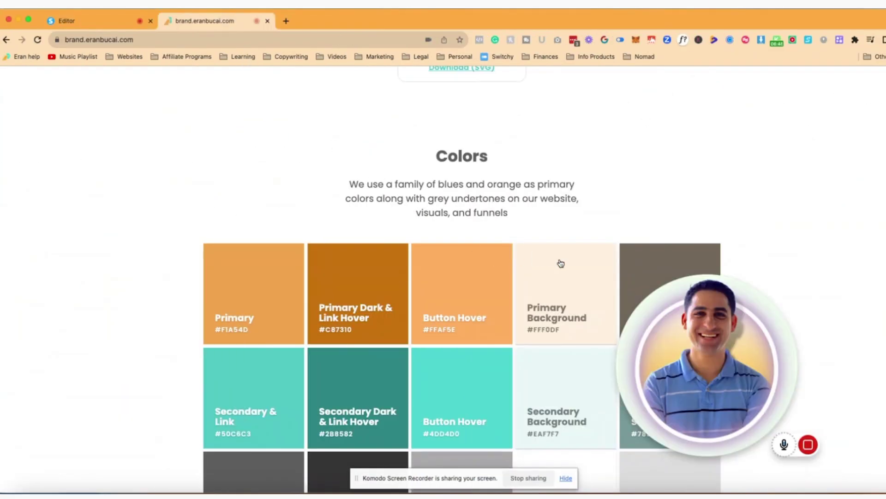
left_click(563, 266)
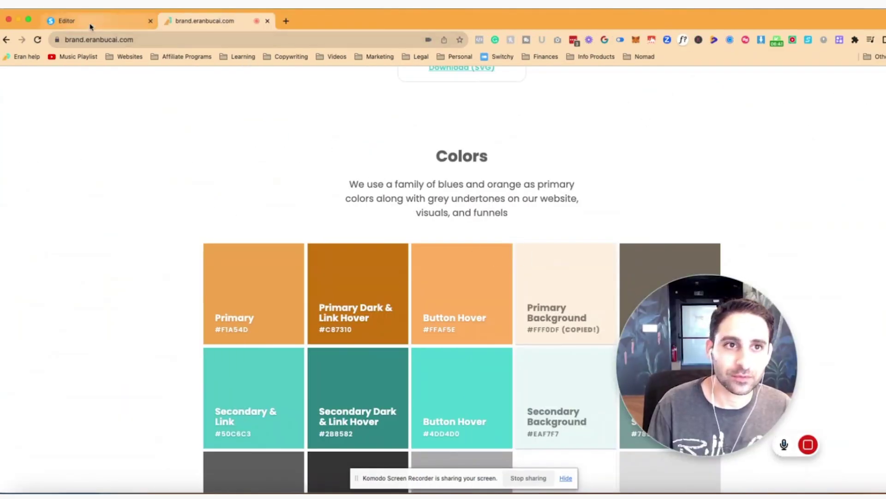
left_click(88, 20)
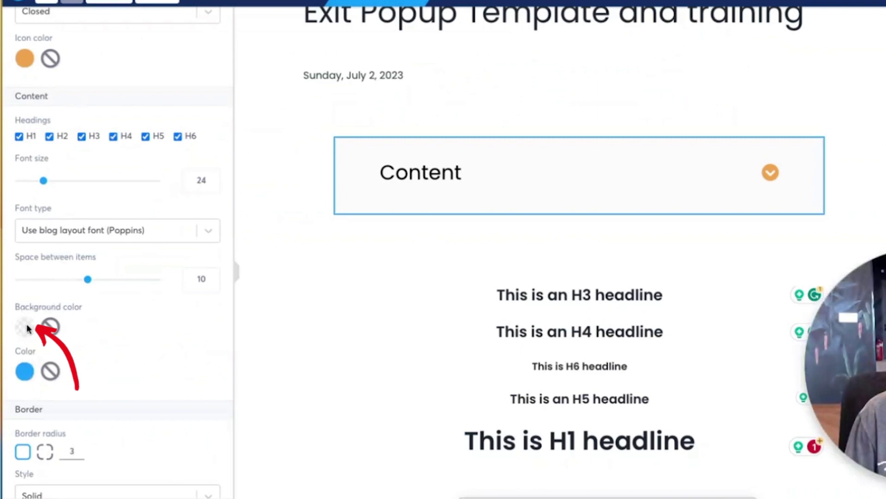
left_click(26, 326)
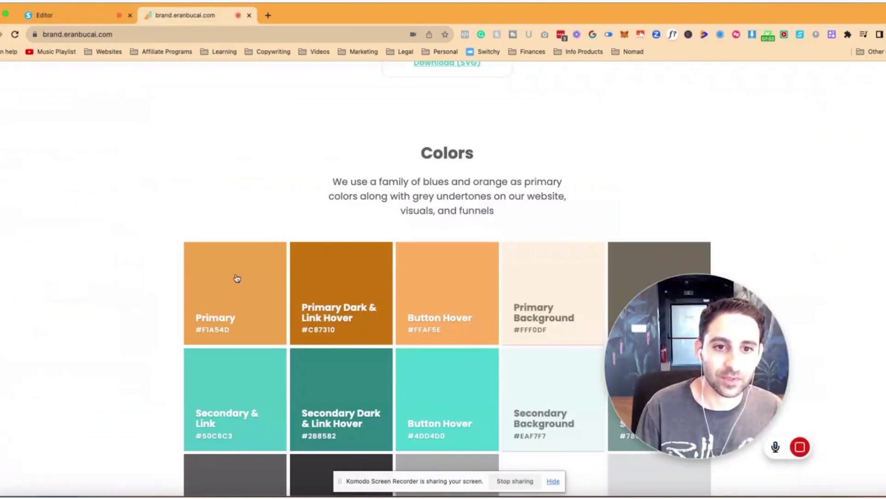
Step: Change the table of contents item text colour from blue to the brand orange #F1A54D
left_click(236, 277)
left_click(69, 15)
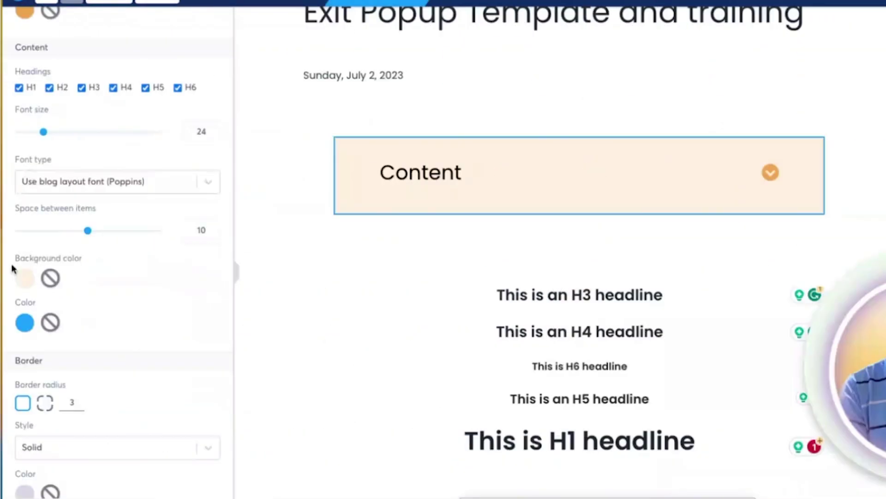
left_click(25, 323)
left_click(111, 393)
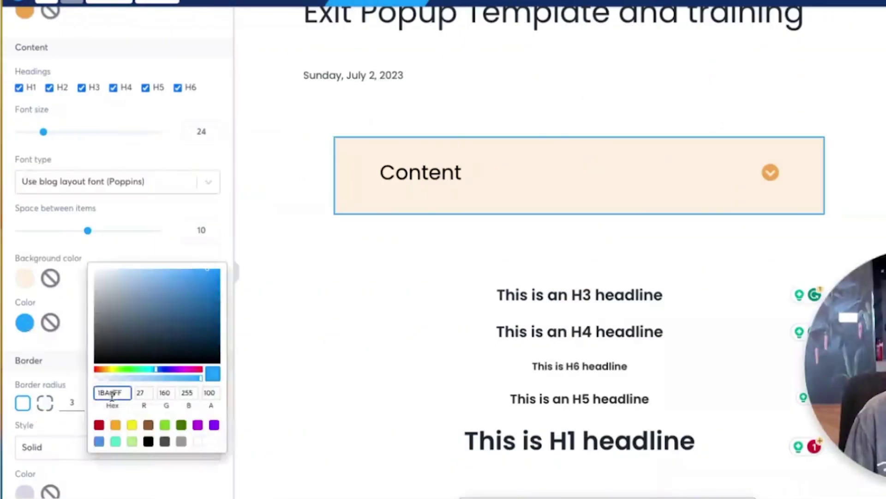
left_click(76, 301)
Step: Reselect the table of contents box to bring back its settings panel
left_click(362, 158)
left_click(362, 162)
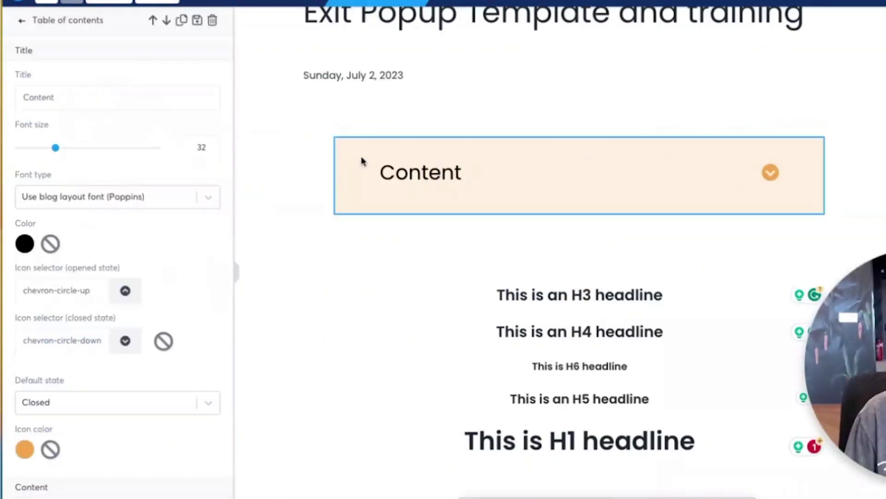
left_click(391, 153)
left_click(391, 154)
scroll(106, 254, "down", 8)
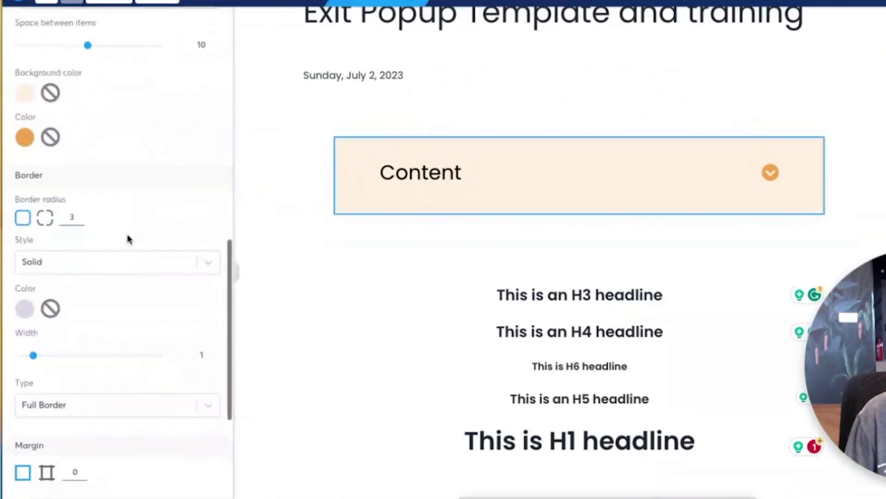
Step: Replace the border colour D7D7E4 with the brand orange #F1A54D
left_click(25, 305)
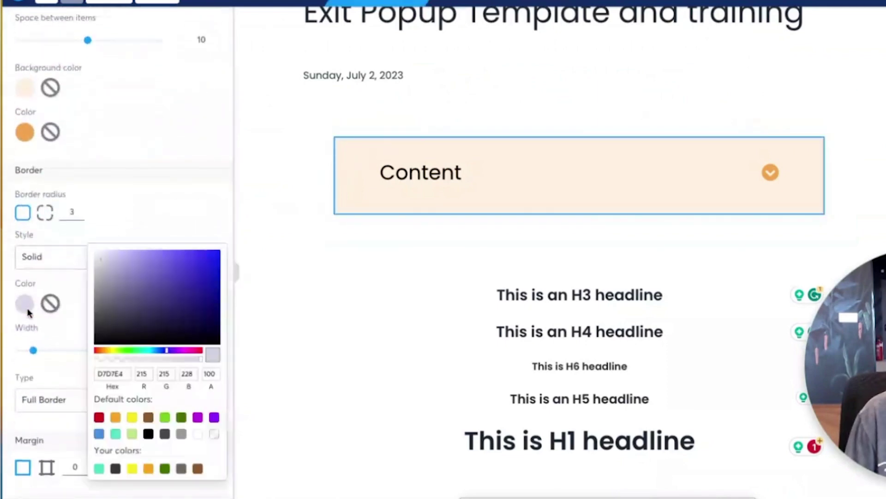
left_click(104, 371)
key("ctrl+a")
type("#F1A54D")
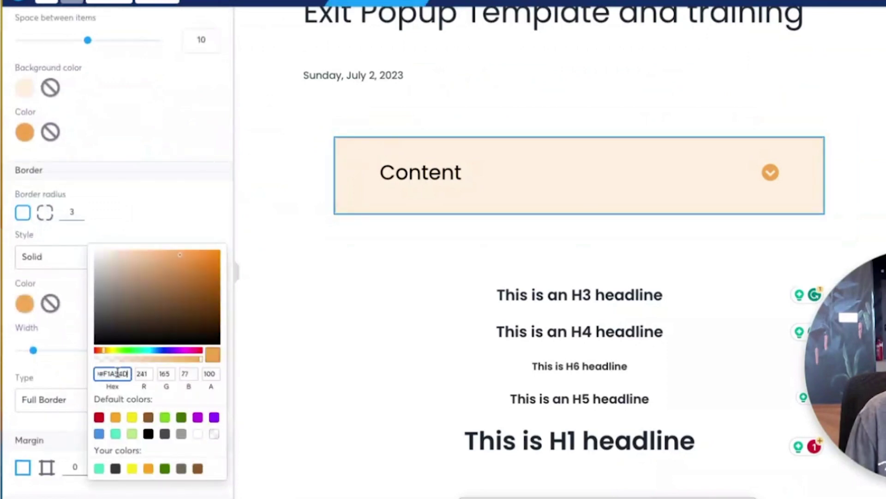
left_click(152, 207)
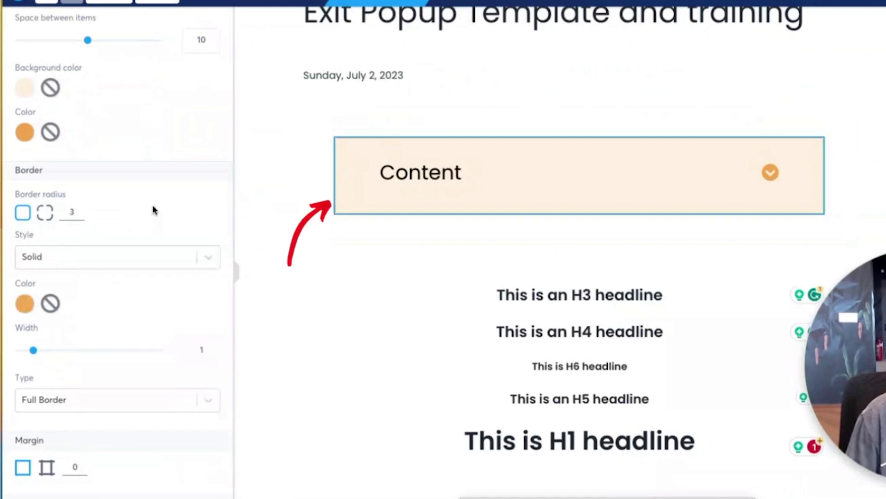
scroll(152, 204, "up", 10)
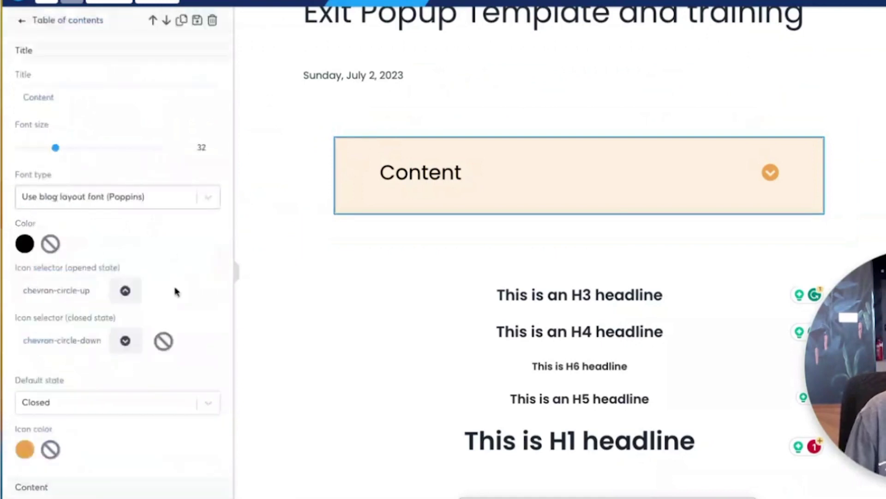
Step: Switch the table of contents Default state from Closed to Opened
left_click(192, 407)
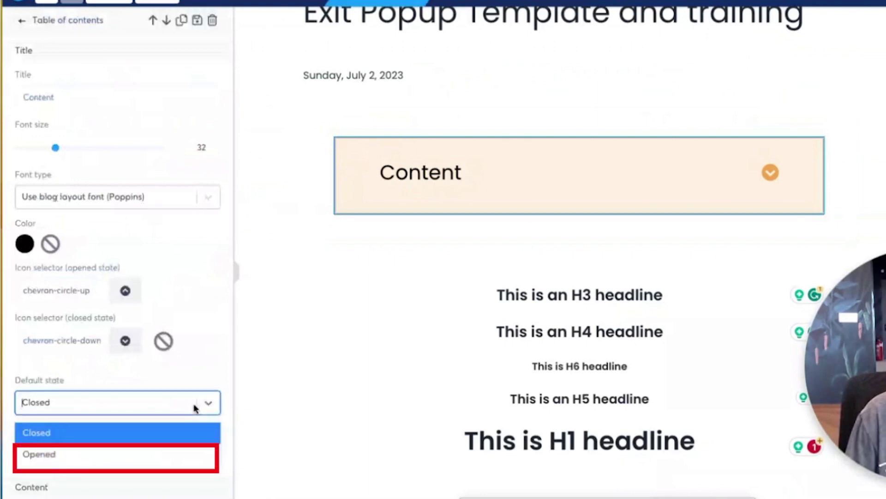
left_click(201, 454)
scroll(208, 332, "down", 2)
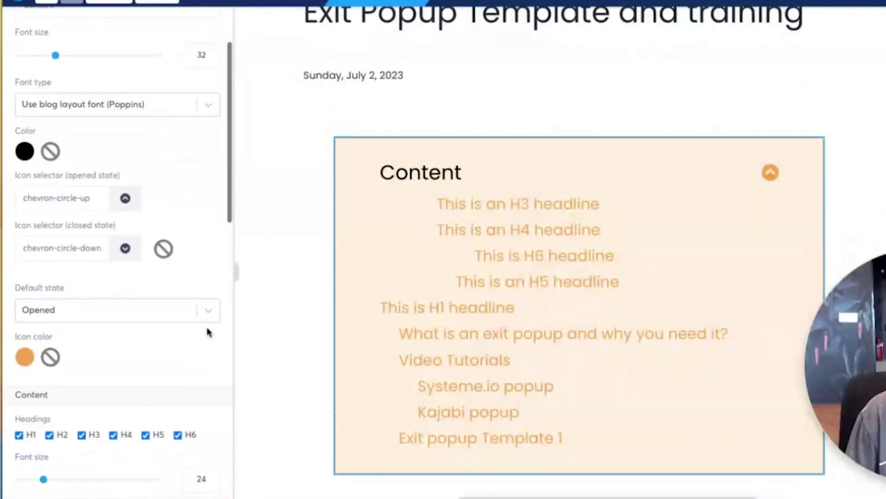
scroll(204, 333, "down", 10)
scroll(198, 332, "up", 3)
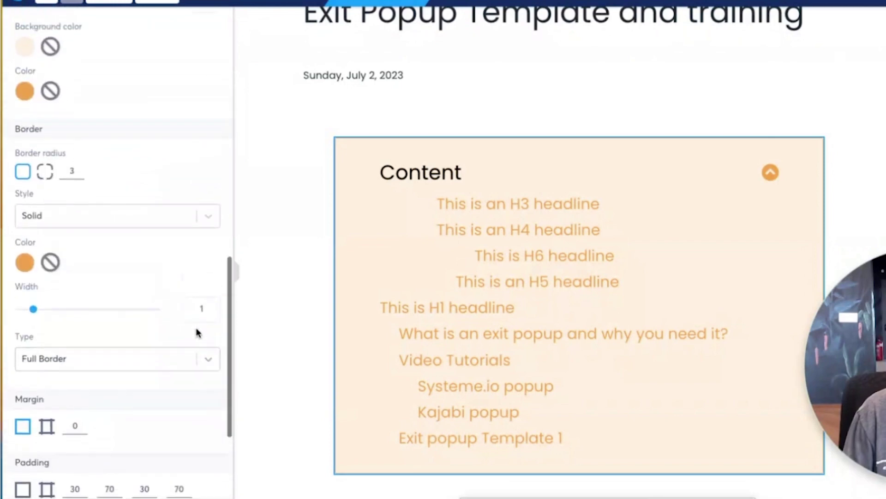
scroll(198, 331, "up", 1)
scroll(129, 336, "down", 4)
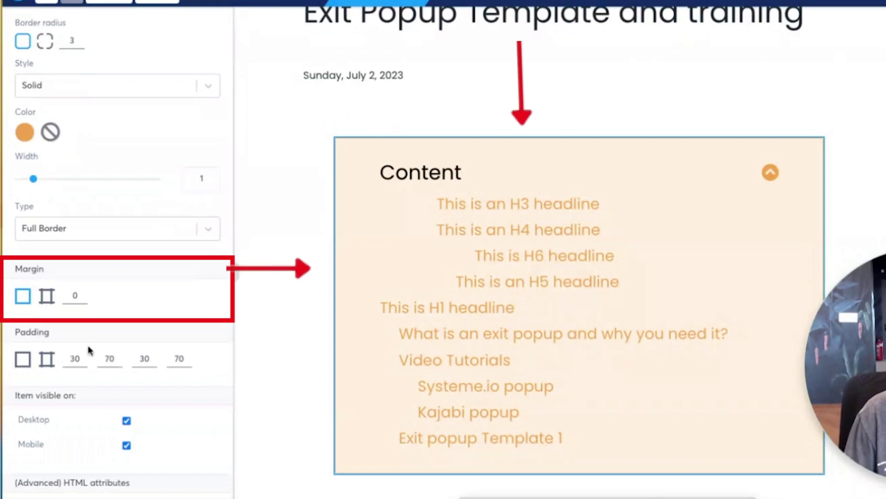
Step: Set the margin to 30, return border width to 1, and try a top-only border
left_click(69, 294)
type("3")
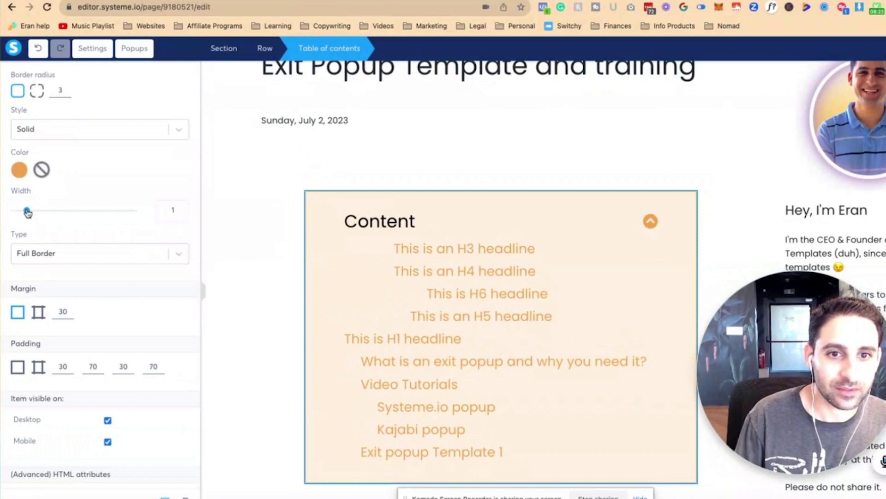
mouse_move(27, 212)
left_mouse_down()
mouse_move(75, 210)
mouse_move(16, 211)
left_mouse_up()
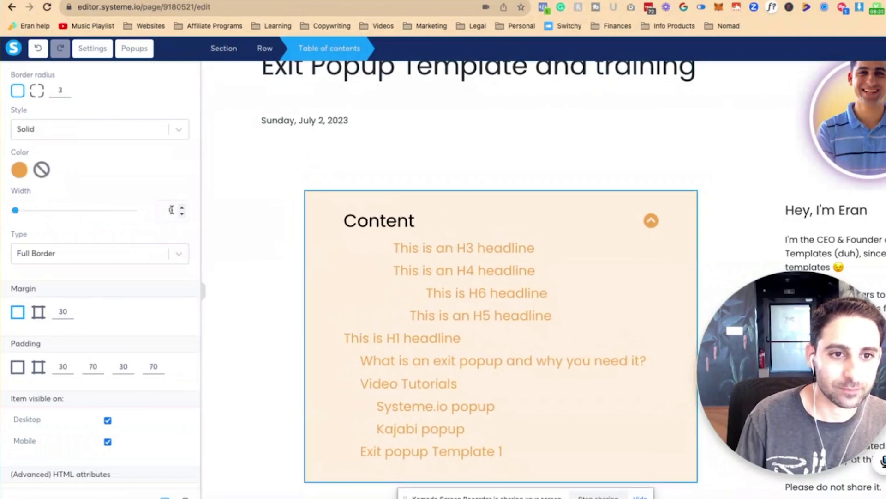
left_click(182, 207)
left_click(179, 254)
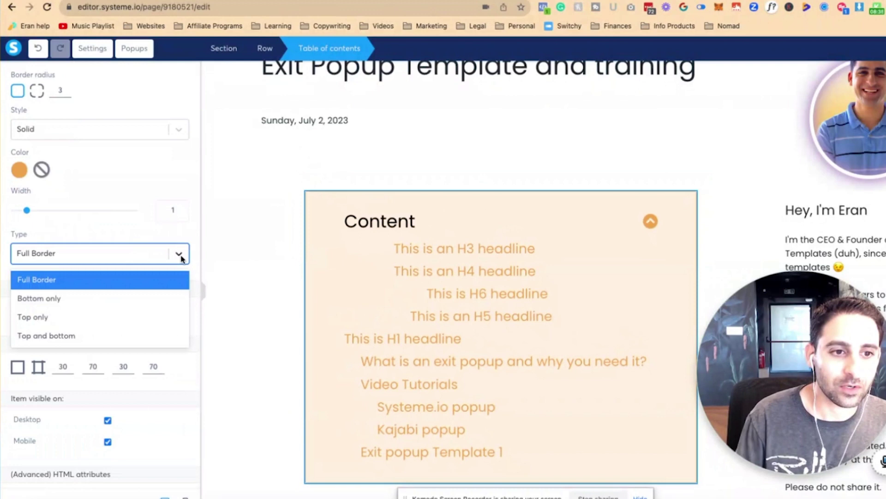
left_click(242, 283)
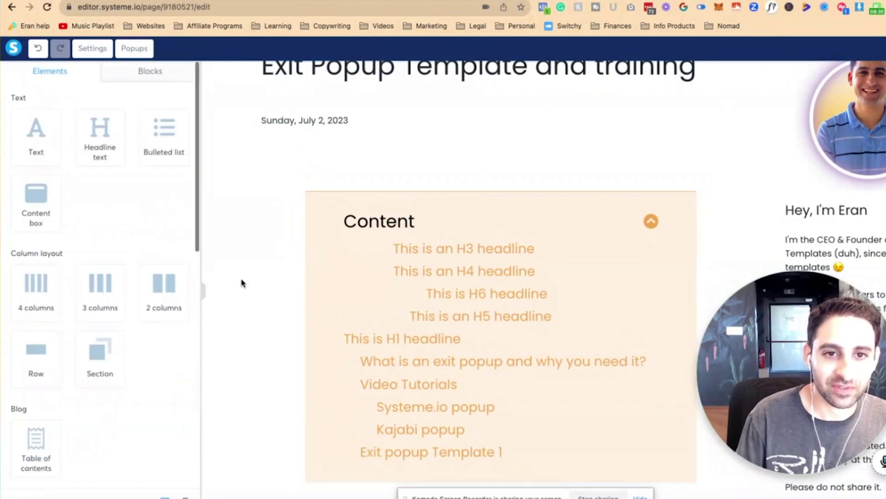
Step: Restore the border type to Full border on all four sides
left_click(314, 187)
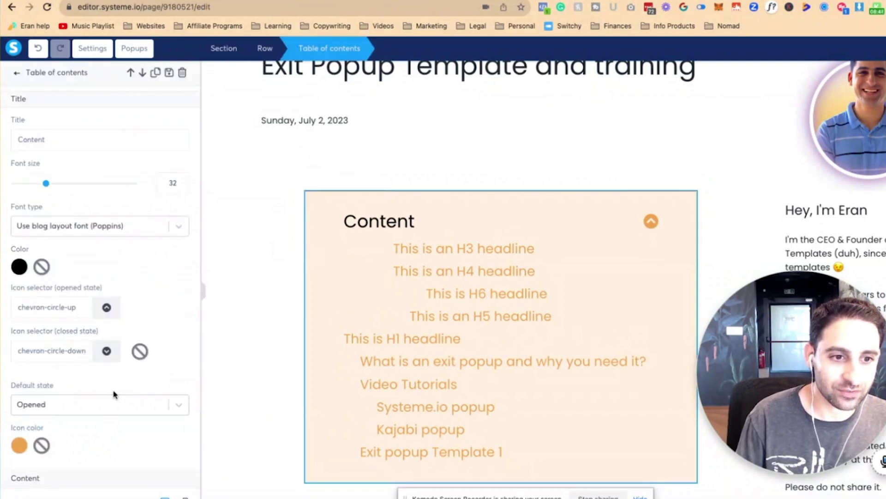
scroll(114, 393, "down", 10)
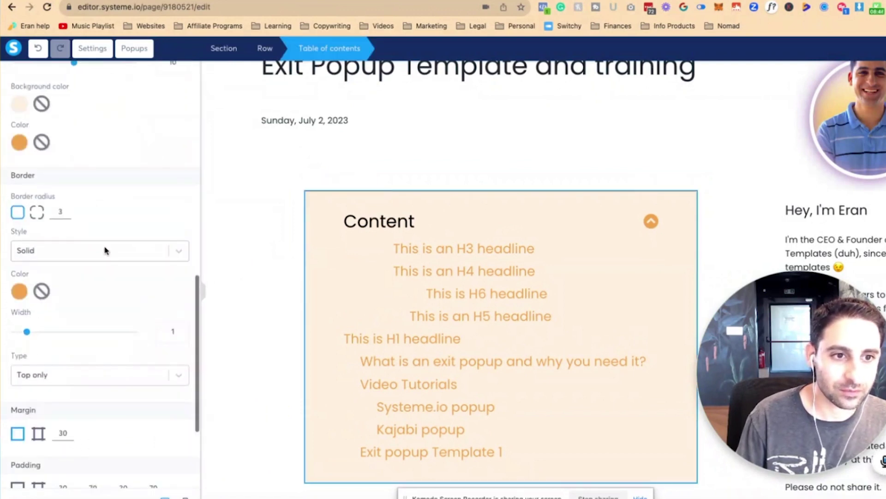
scroll(105, 251, "down", 2)
left_click(93, 305)
left_click(93, 331)
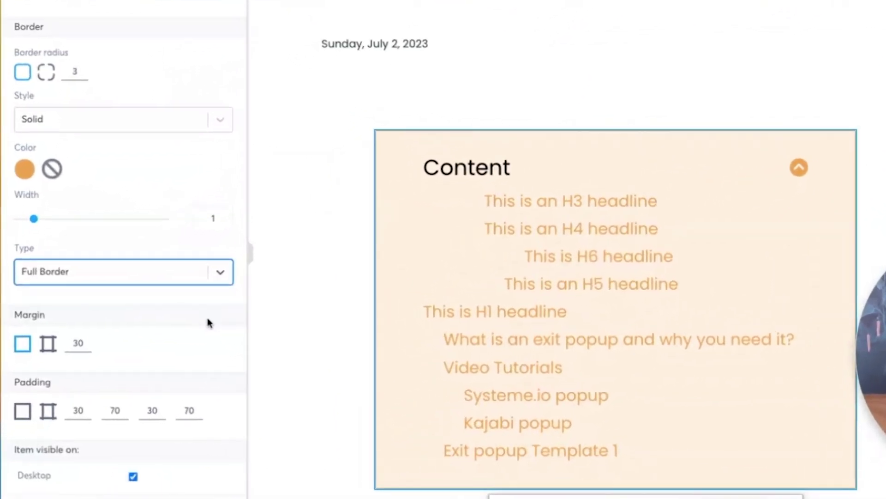
Step: Try a top padding of 130, then revert it to 30
scroll(69, 395, "down", 1)
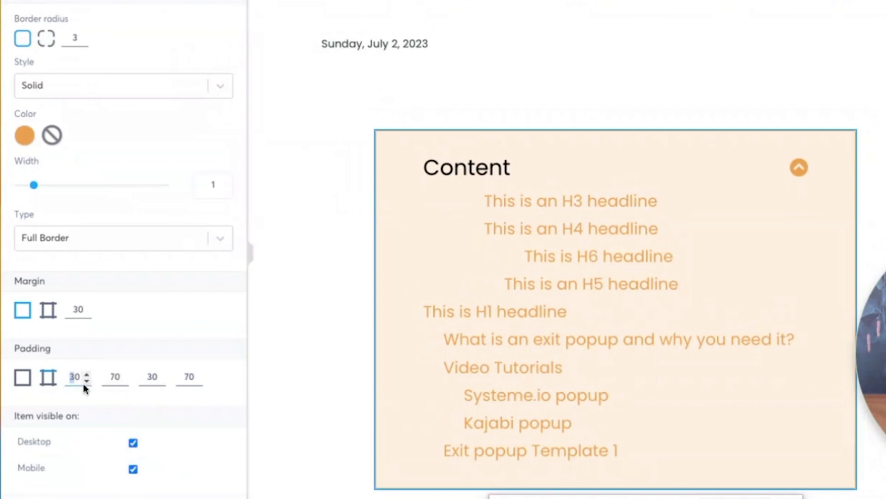
left_click(80, 379)
type("1")
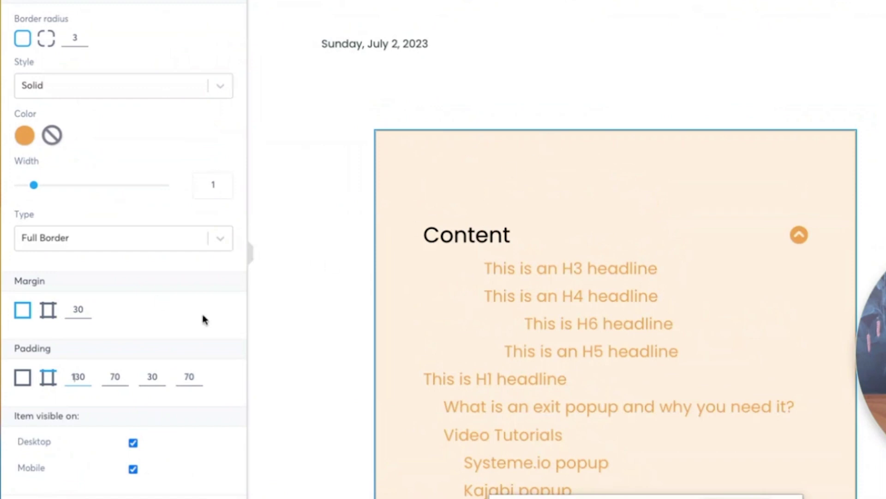
key("BackSpace")
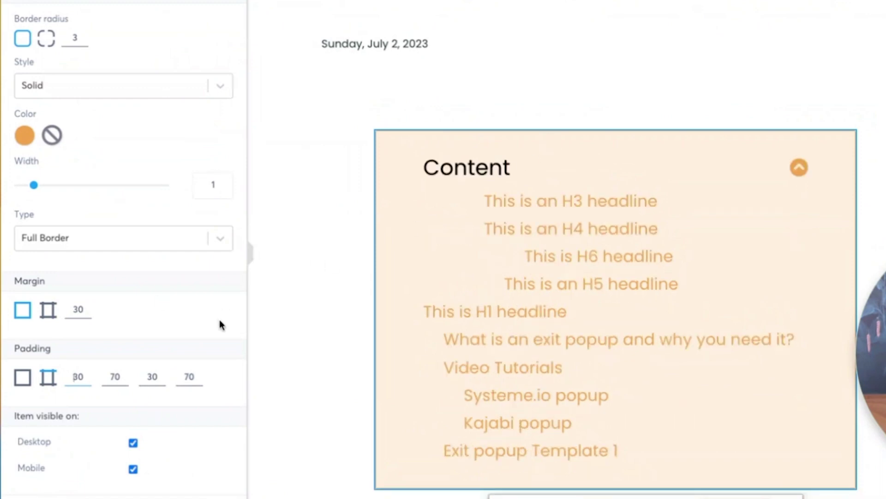
Step: Change the table of contents border radius from 0 to 5
scroll(223, 279, "up", 8)
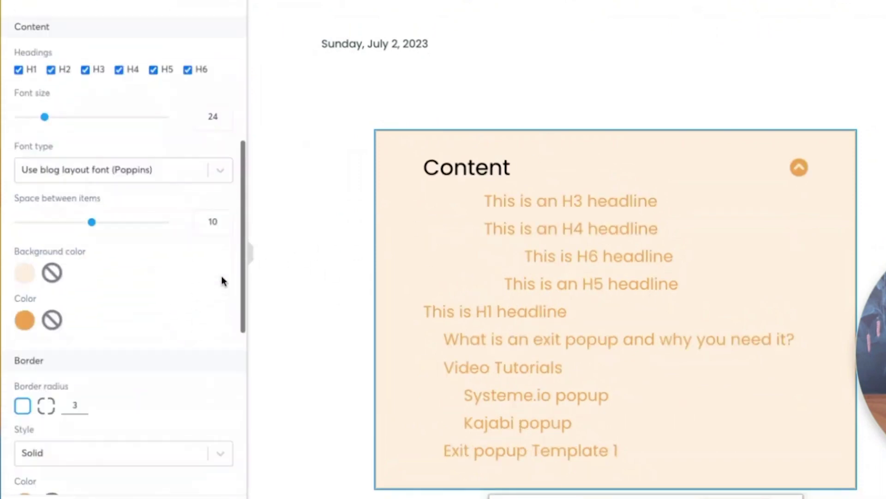
scroll(222, 280, "down", 2)
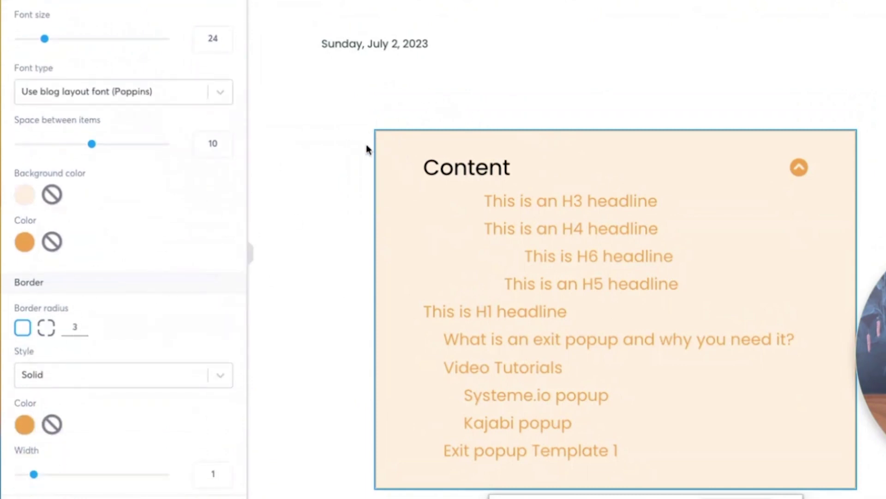
left_click(74, 326)
type("0")
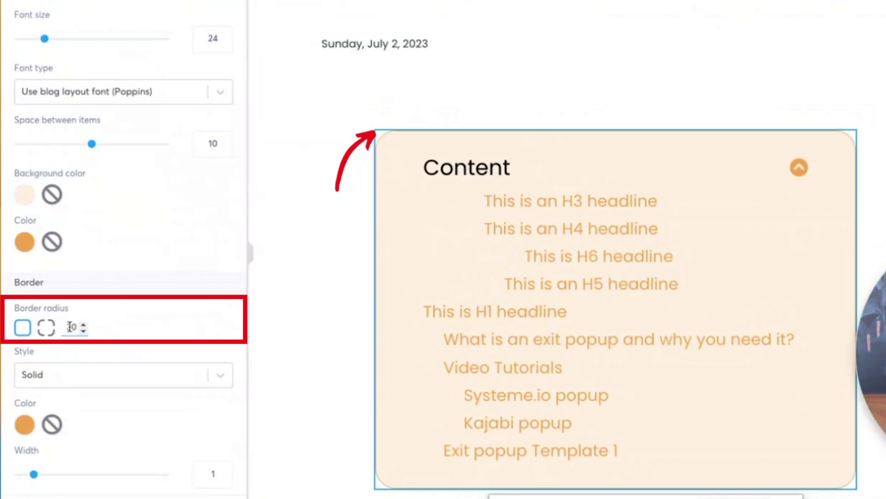
double_click(71, 327)
type("5")
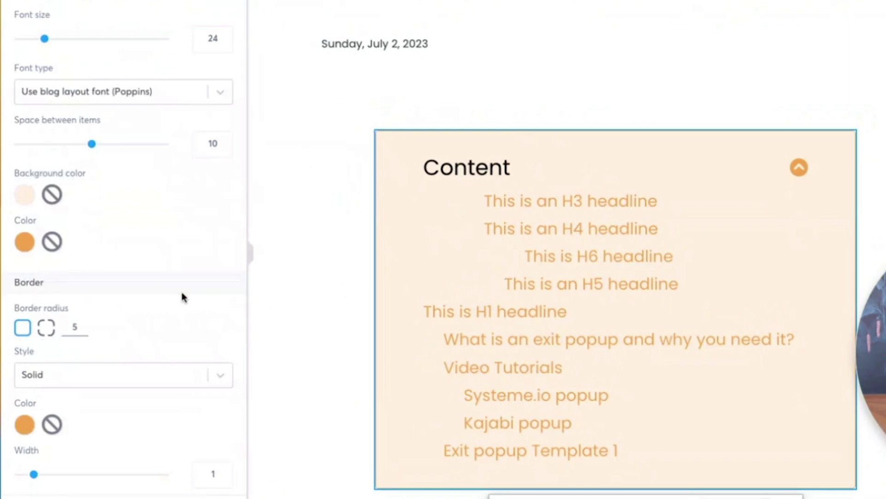
Step: Test 40 for the space between items, then set it back to 10
scroll(183, 297, "down", 1)
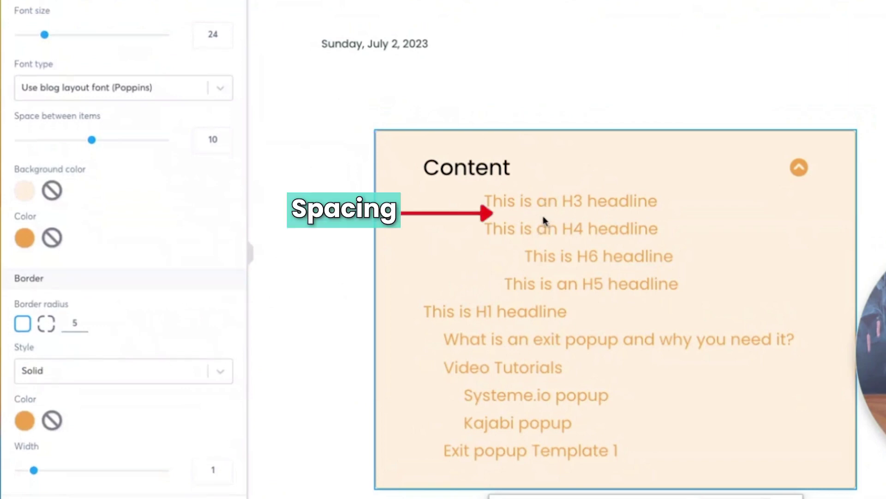
double_click(209, 139)
type("40")
double_click(211, 139)
type("10")
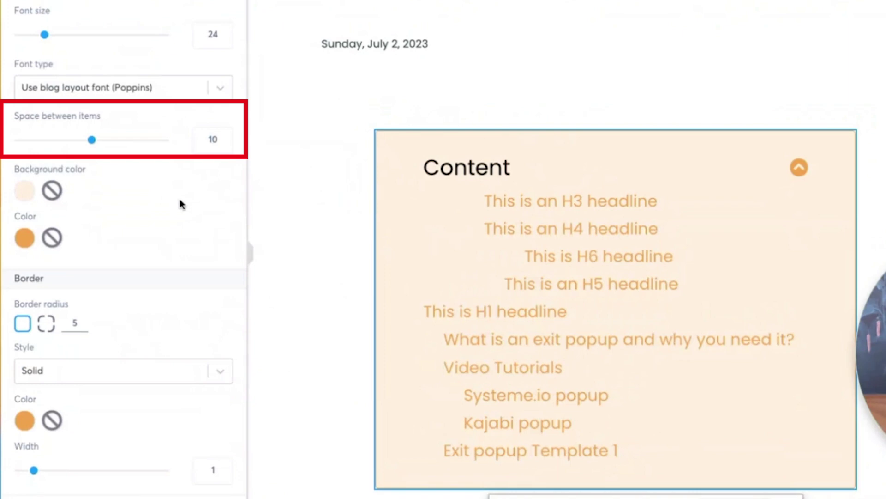
scroll(204, 190, "up", 4)
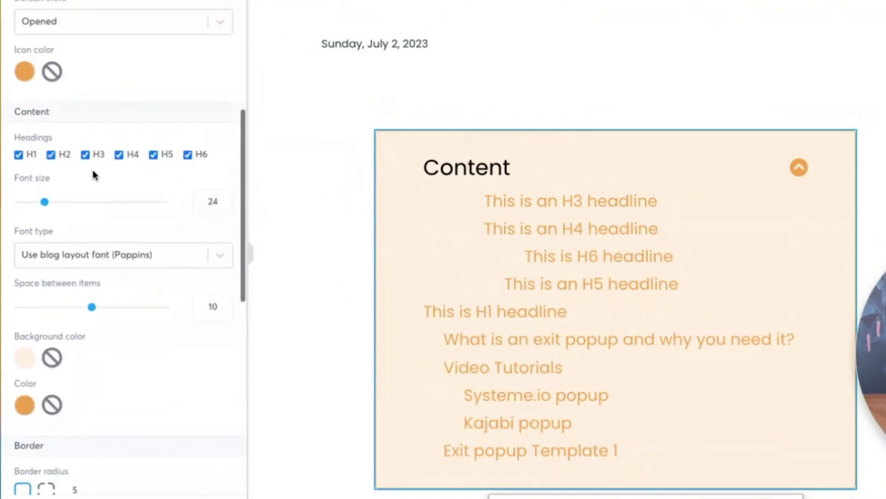
Step: Uncheck the H1, H4, H5 and H6 headings so only H2 and H3 are listed
left_click(18, 155)
left_click(119, 154)
left_click(153, 155)
left_click(188, 154)
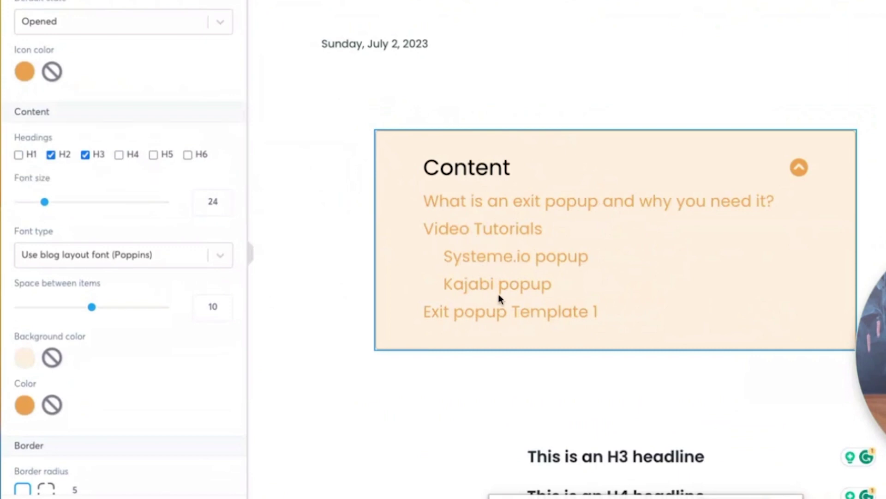
Step: Delete the sample headline row and the leftover empty section
left_click(640, 410)
scroll(647, 410, "down", 5)
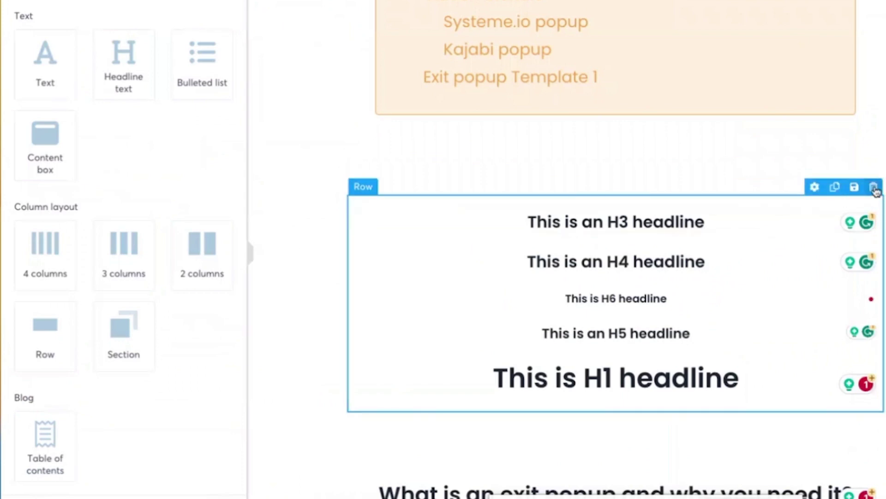
left_click(874, 189)
left_click(753, 5)
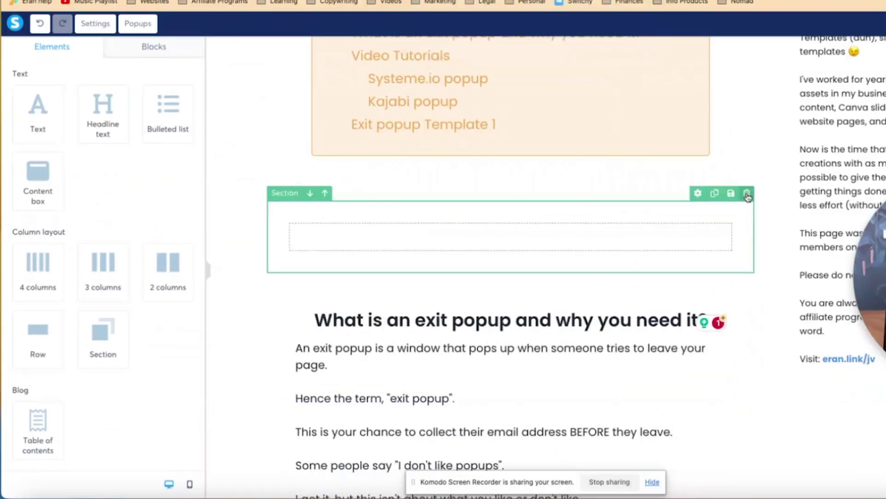
left_click(748, 194)
left_click(637, 45)
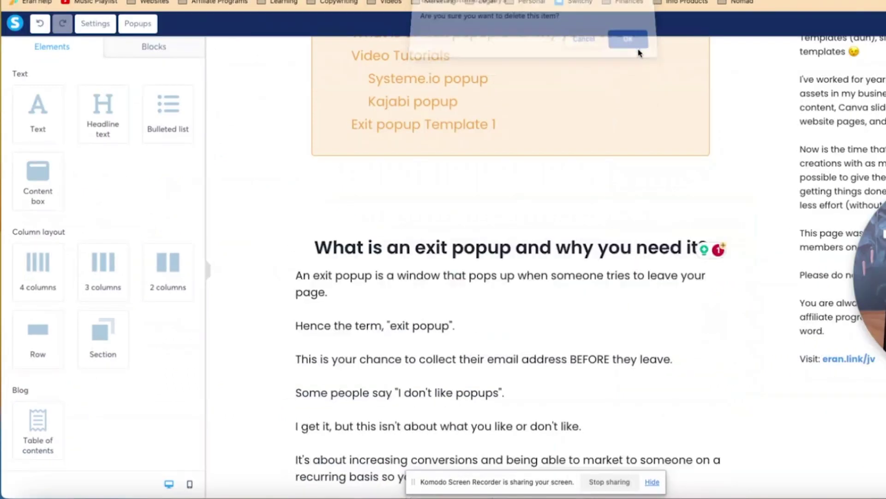
Step: Make the New Zenler popup headline an H3 so it appears under Video Tutorials
scroll(477, 275, "down", 15)
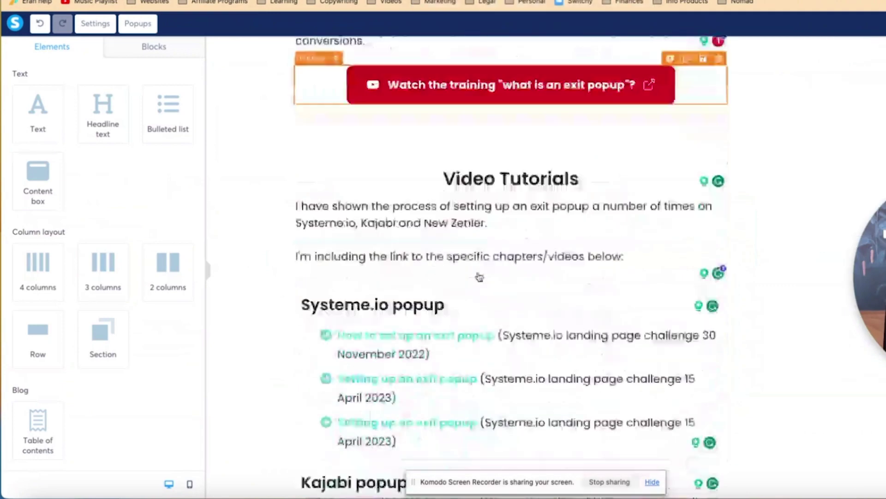
triple_click(382, 250)
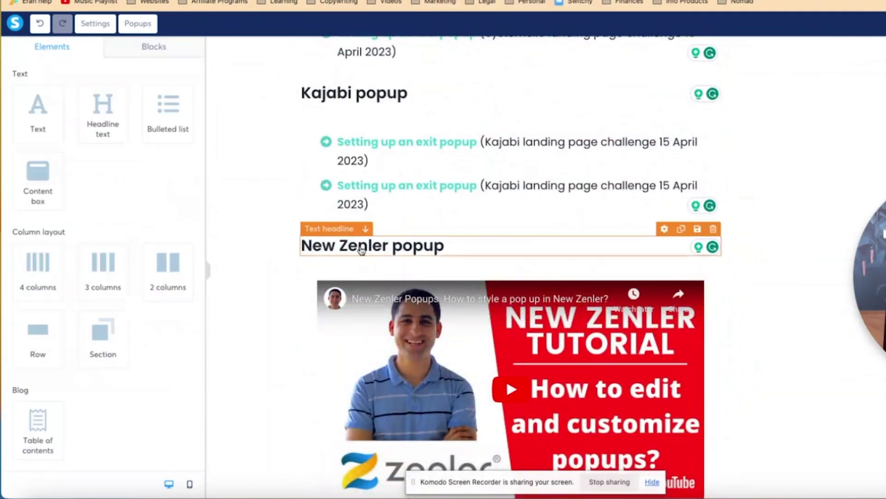
triple_click(370, 249)
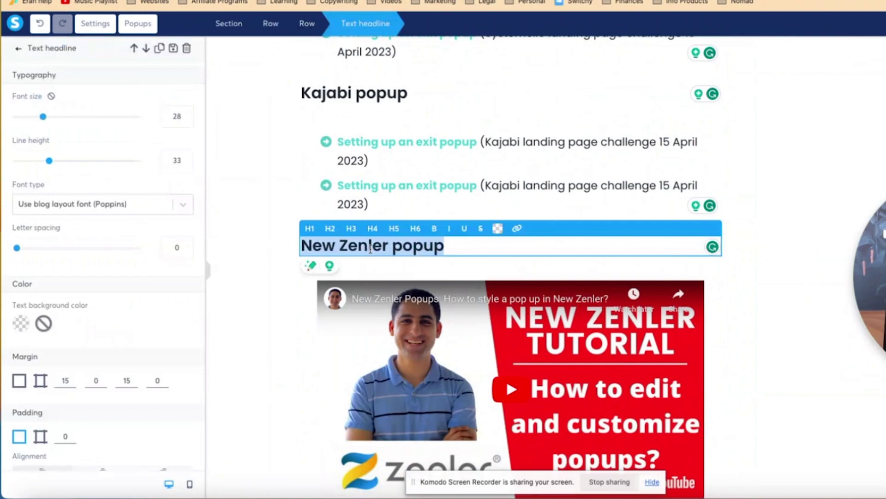
left_click(263, 237)
scroll(266, 237, "up", 15)
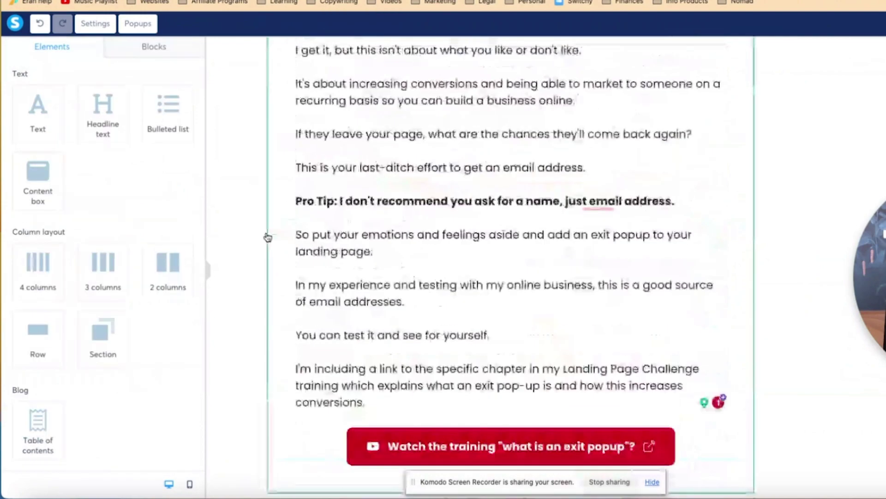
scroll(267, 238, "up", 2)
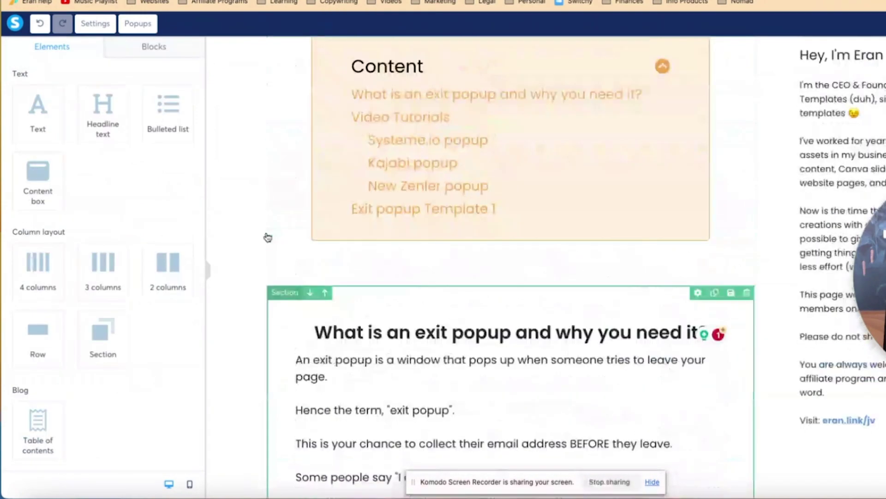
scroll(267, 238, "down", 20)
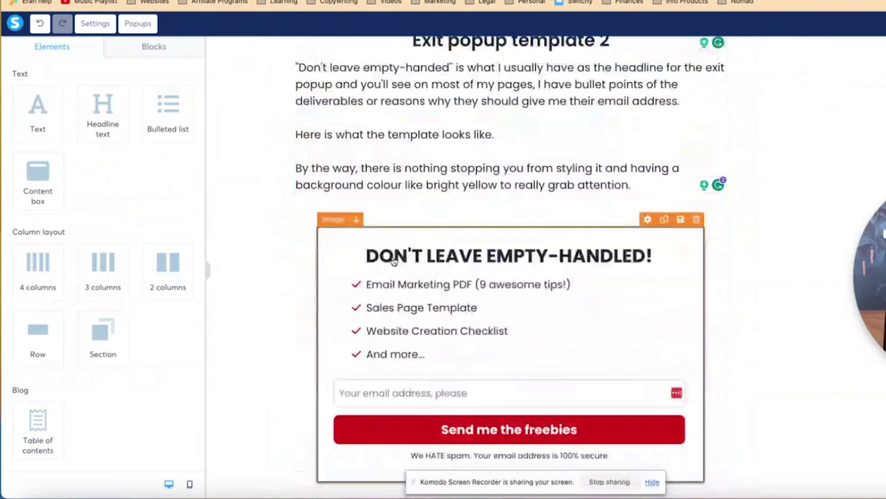
scroll(393, 261, "up", 4)
left_click(465, 200)
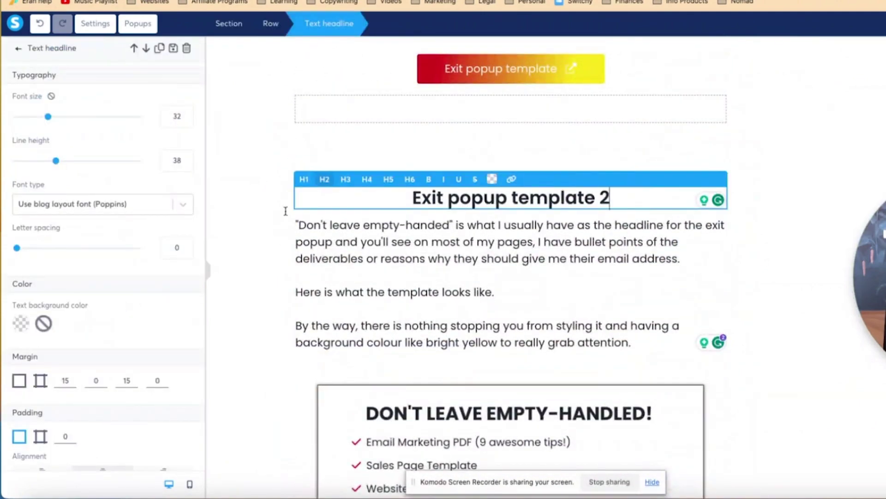
left_click(266, 241)
left_click(267, 239)
scroll(271, 243, "up", 10)
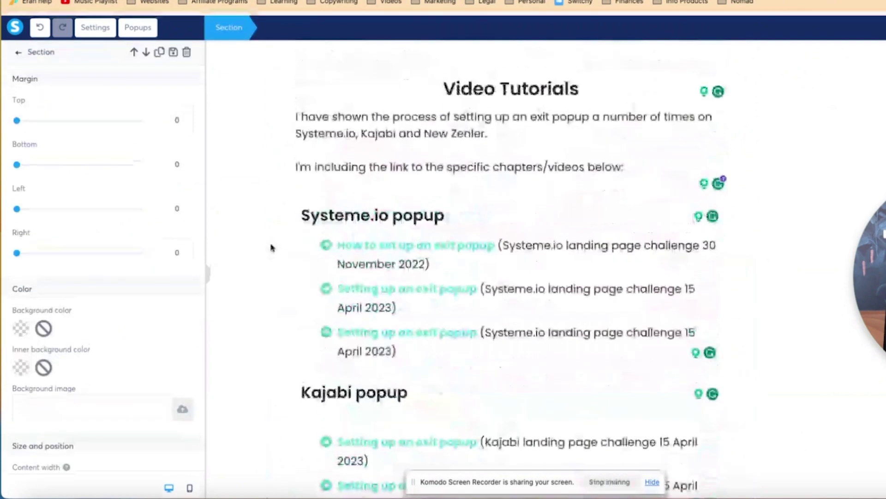
left_click(282, 242)
scroll(281, 242, "up", 10)
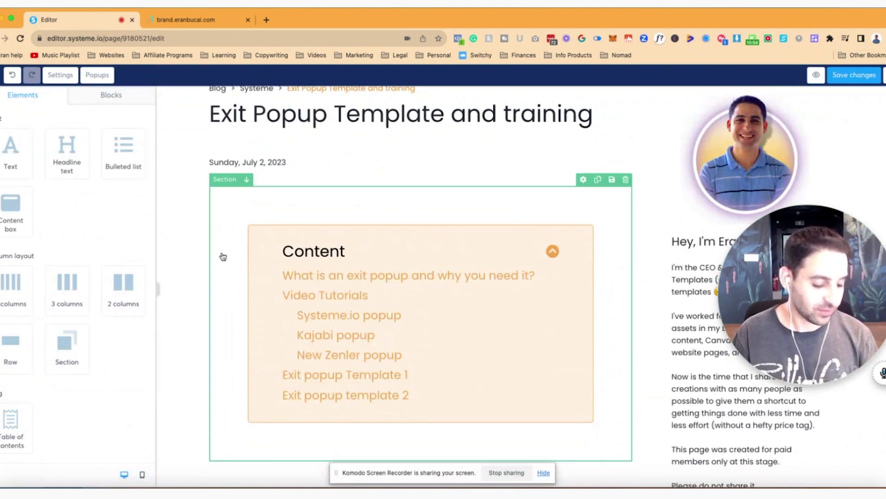
left_click_drag(853, 267, 645, 242)
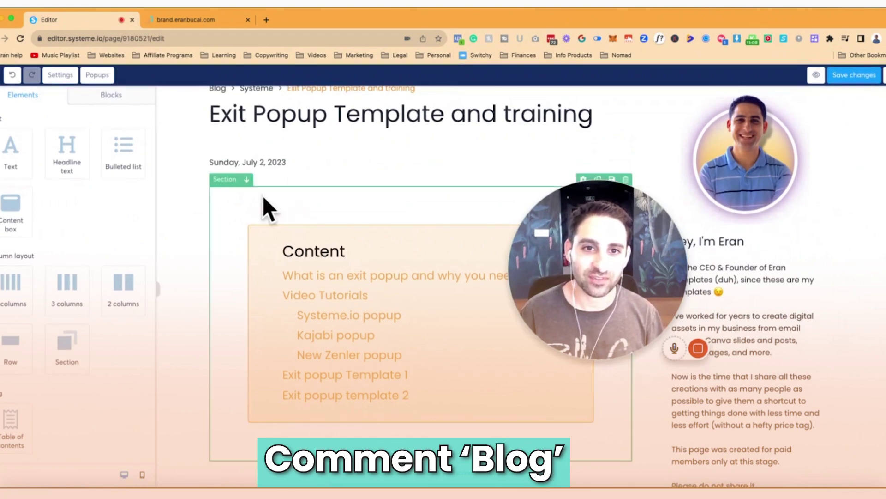
scroll(222, 170, "down", 5)
scroll(222, 170, "up", 8)
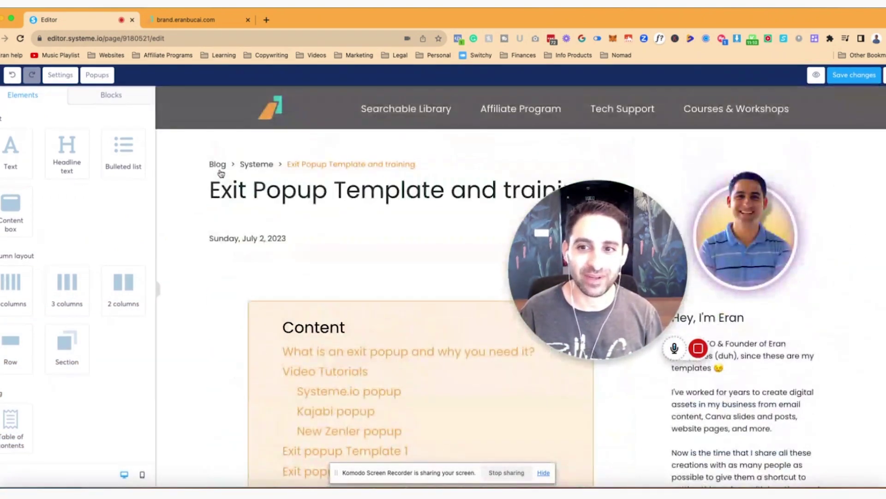
scroll(220, 173, "down", 5)
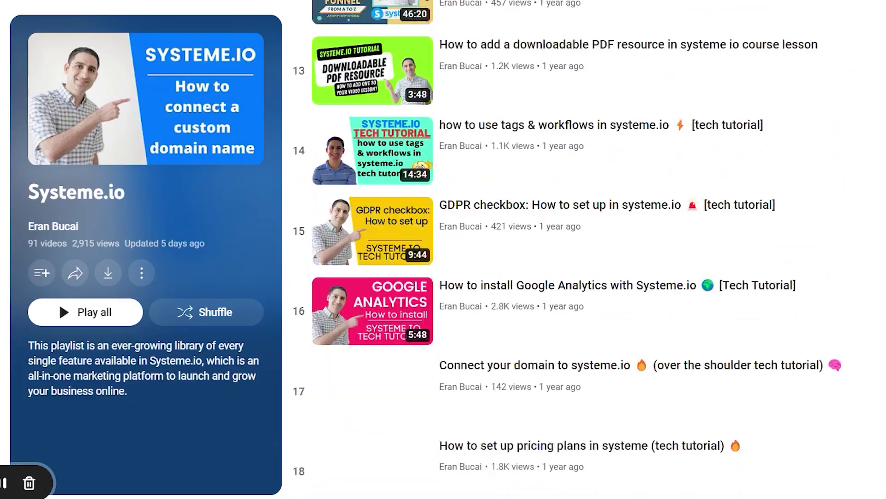
scroll(554, 249, "down", 10)
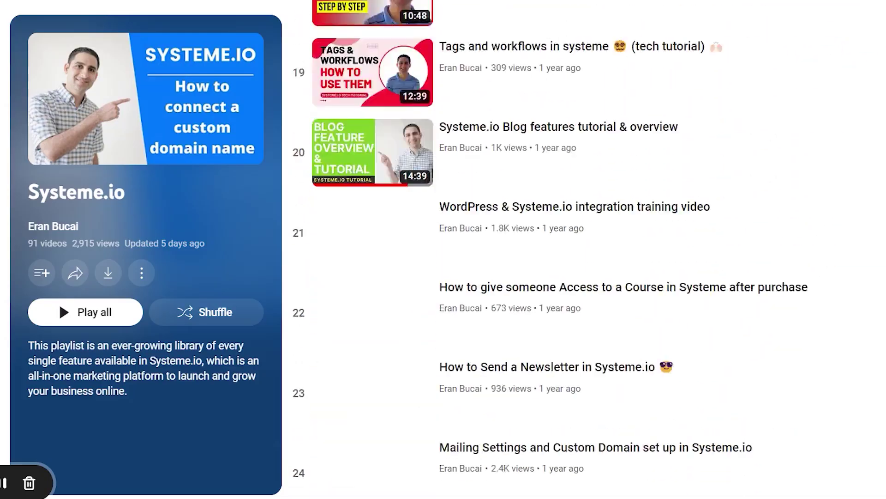
scroll(554, 250, "down", 20)
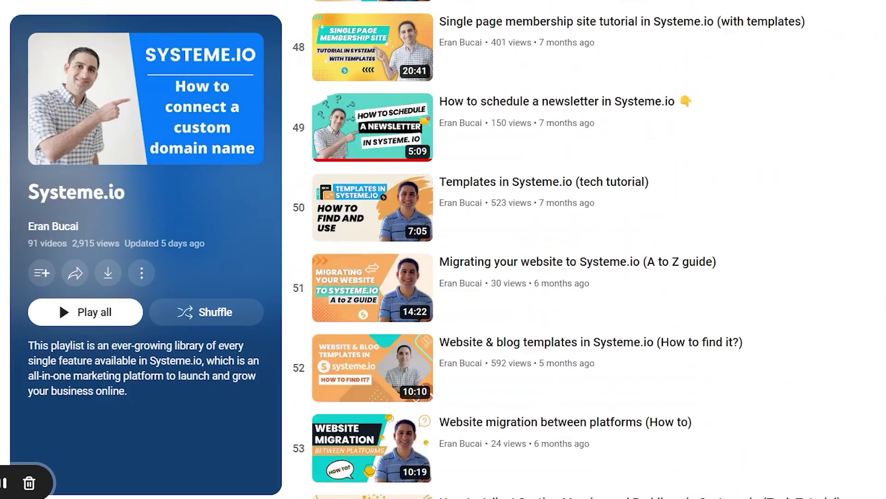
scroll(554, 250, "down", 20)
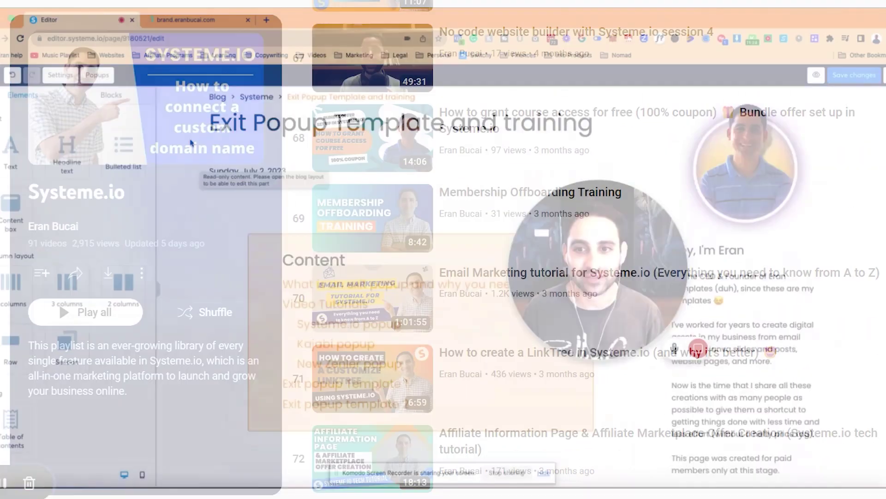